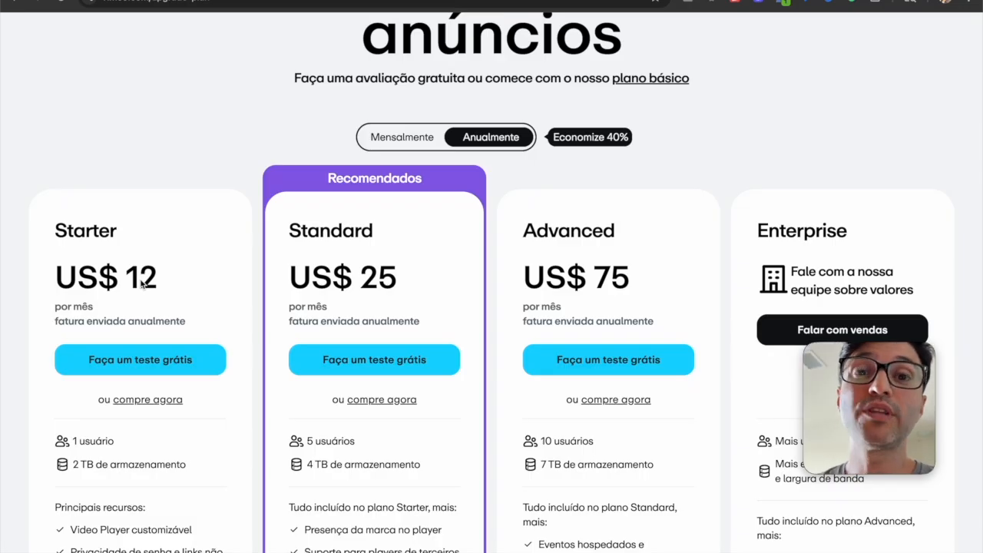
Compare the annual prices of Vimeo's Starter, Standard and Advanced plans
scroll(142, 284, "up", 1)
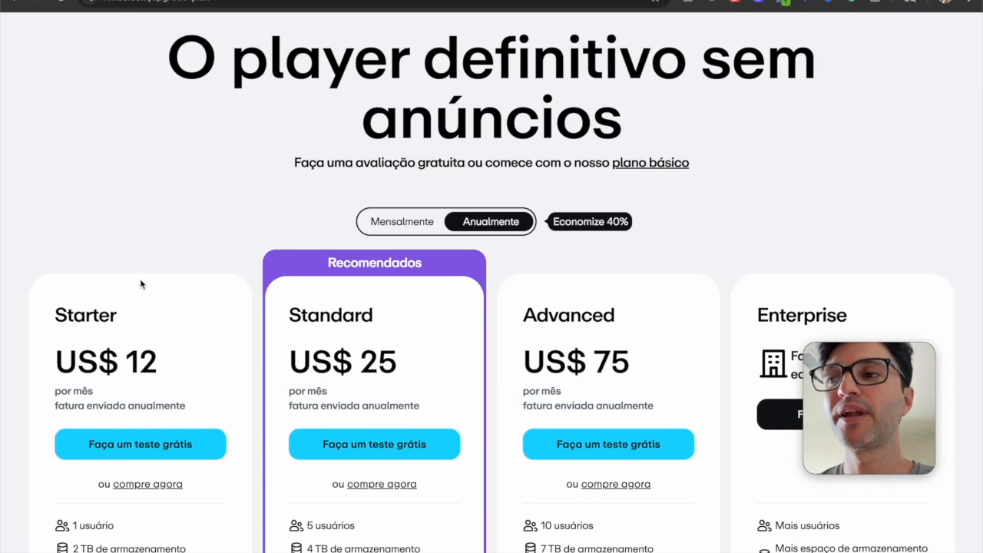
scroll(142, 284, "down", 1)
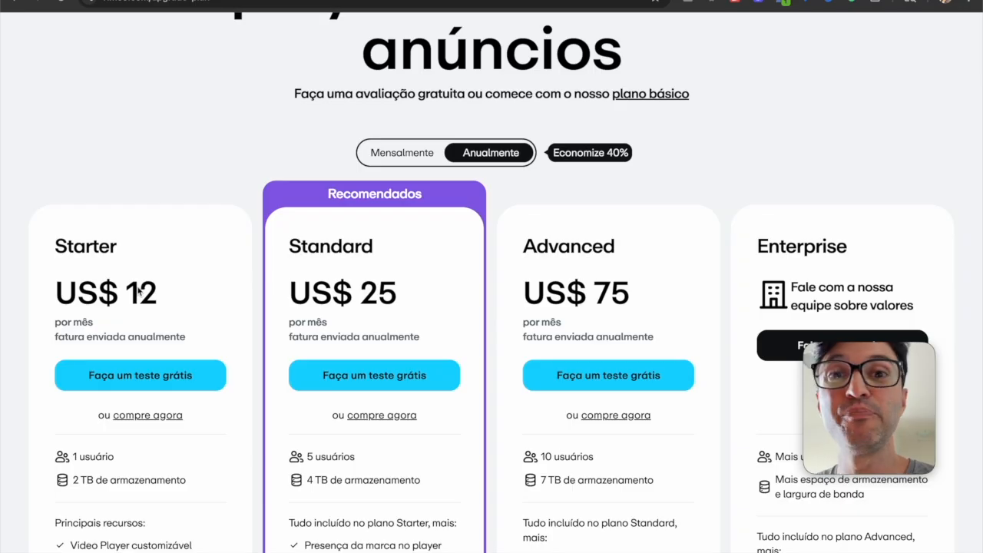
scroll(165, 260, "up", 1)
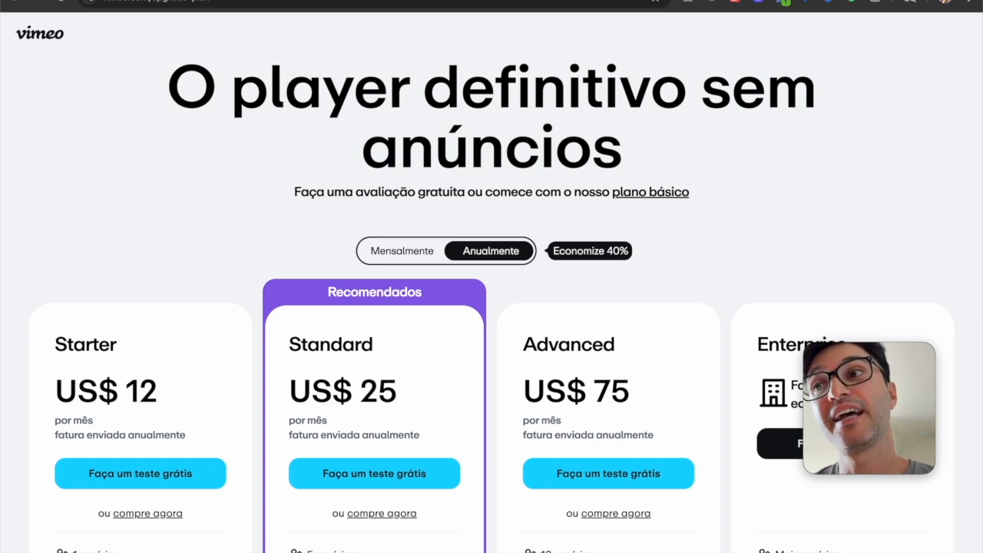
Switch to the Bitly link preview and continue to the bunny.net website
left_click(284, 1)
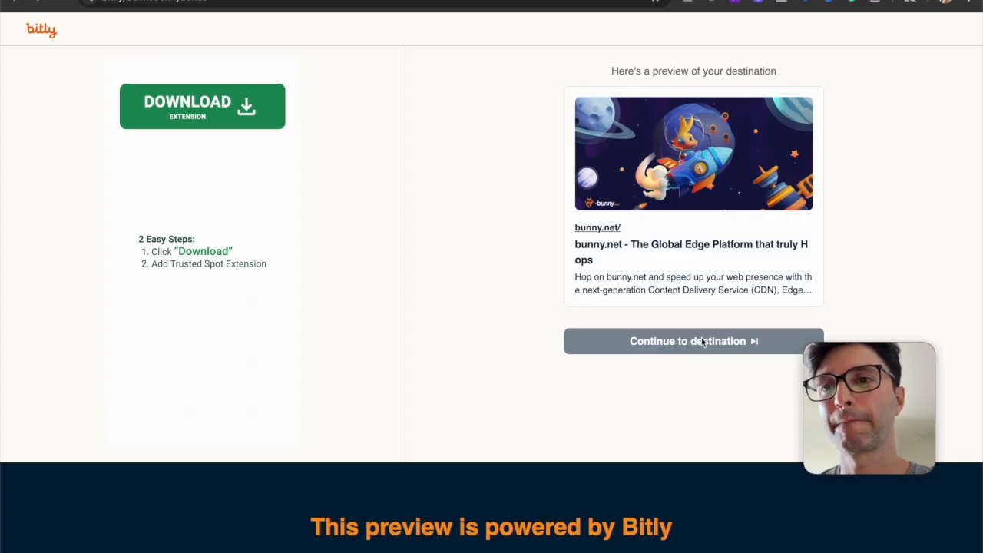
left_click(702, 341)
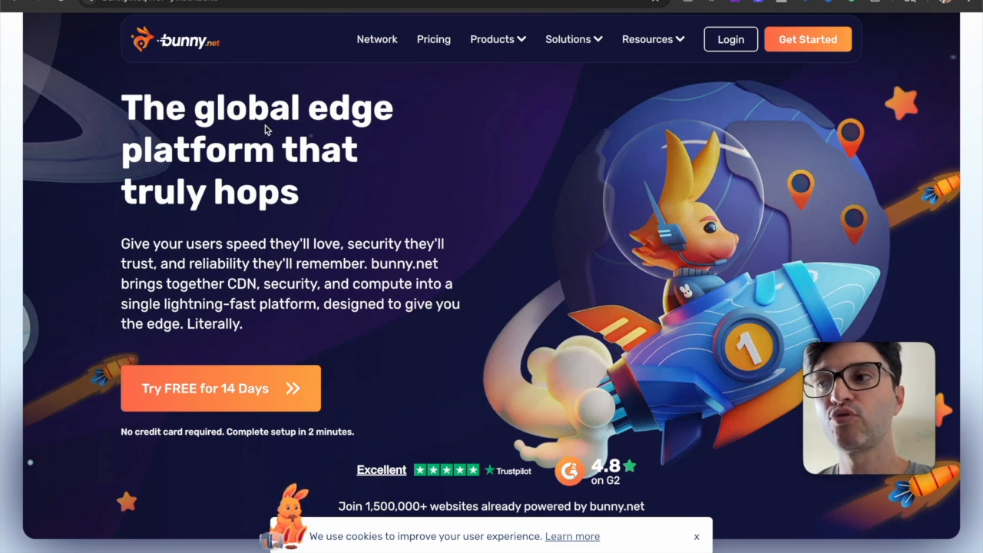
Open the bunny.net login page and dismiss the Bunny Week giveaway announcement
scroll(277, 136, "up", 1)
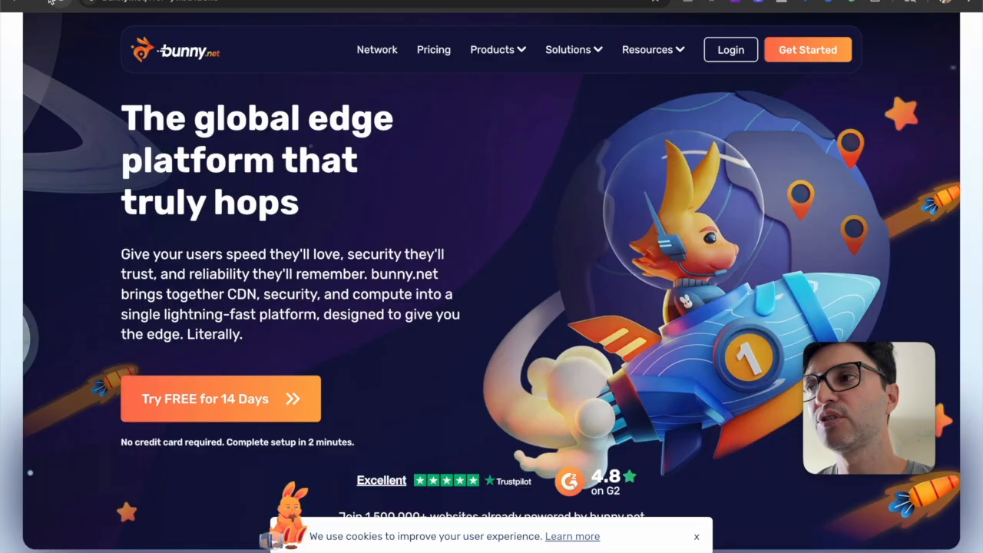
left_click(730, 50)
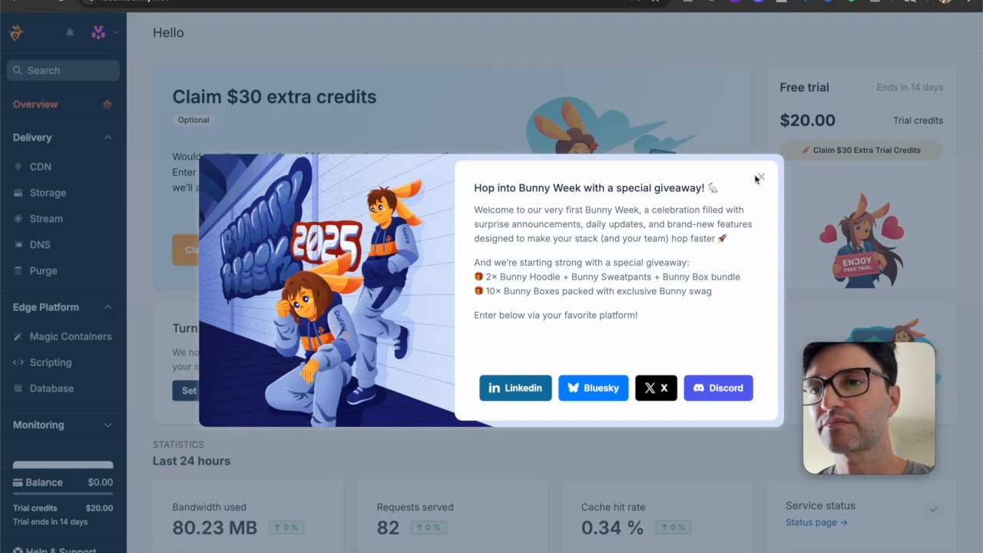
left_click(760, 177)
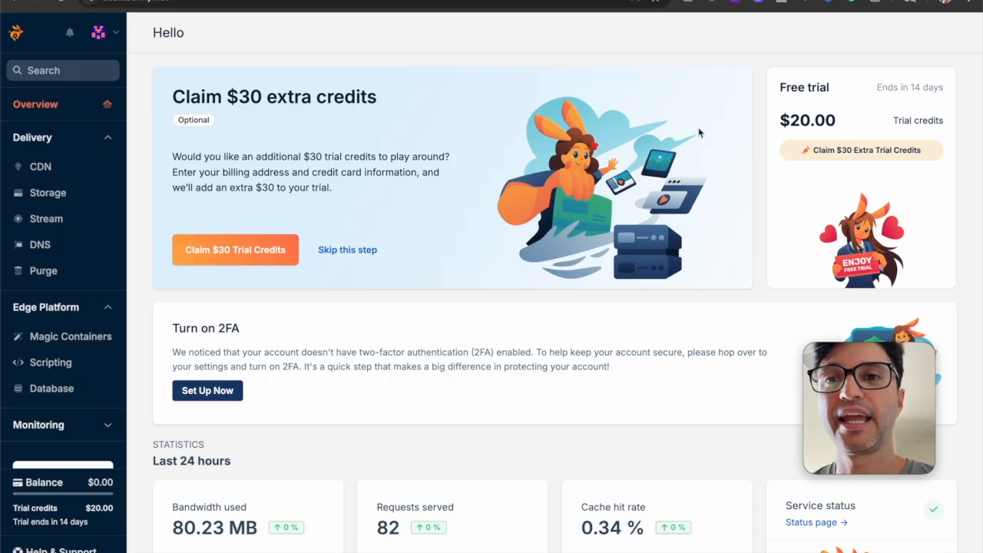
Try the dashboard theme switch in the account options and restore the light theme
mouse_move(819, 130)
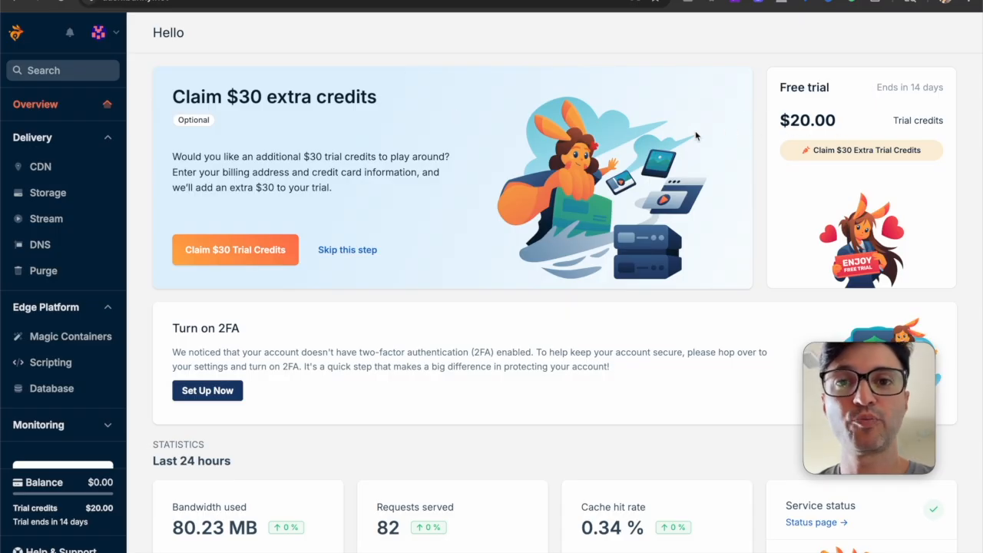
left_click(104, 37)
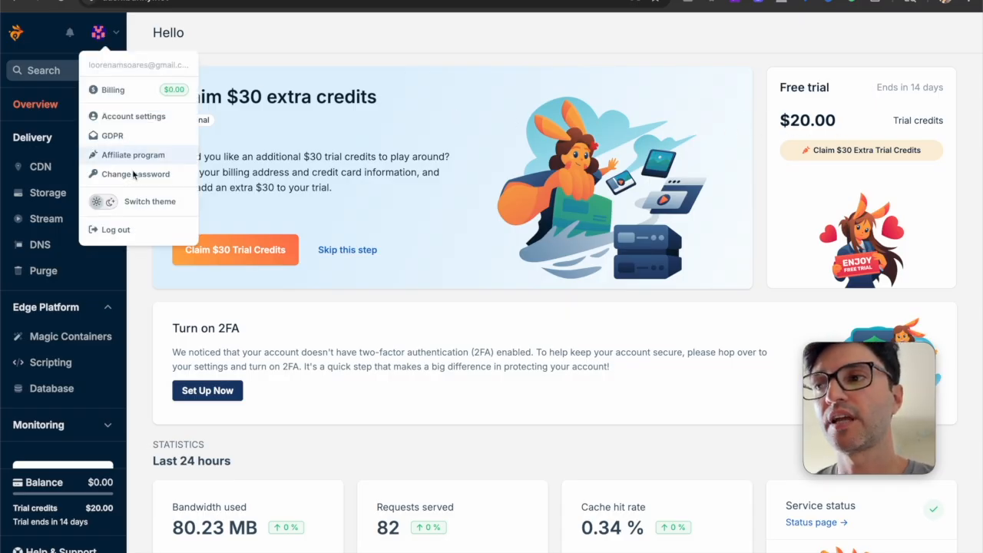
left_click(107, 204)
left_click(105, 204)
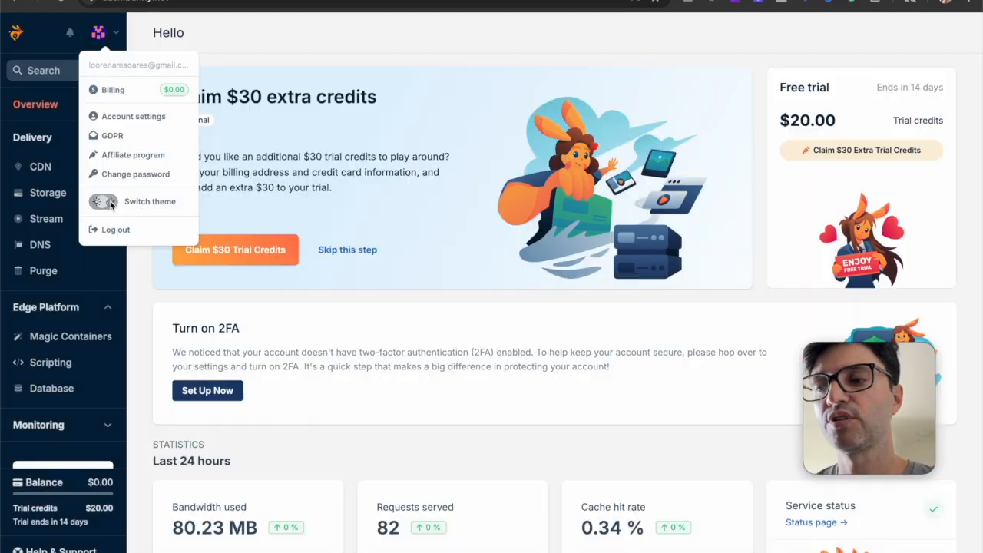
left_click(445, 301)
View the personal details form for claiming the $30 extra trial credits and dismiss it unfilled
mouse_move(812, 127)
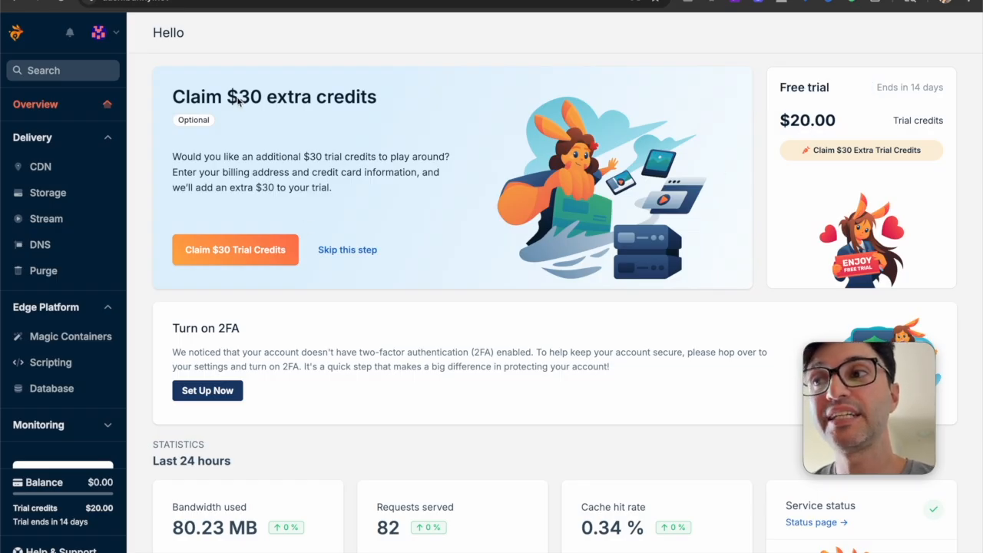
left_click(263, 254)
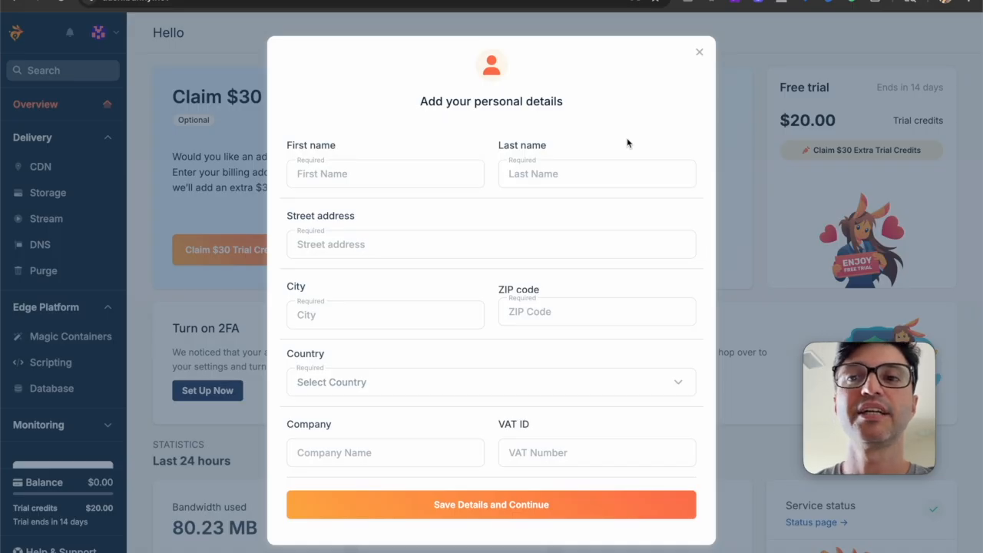
left_click(700, 51)
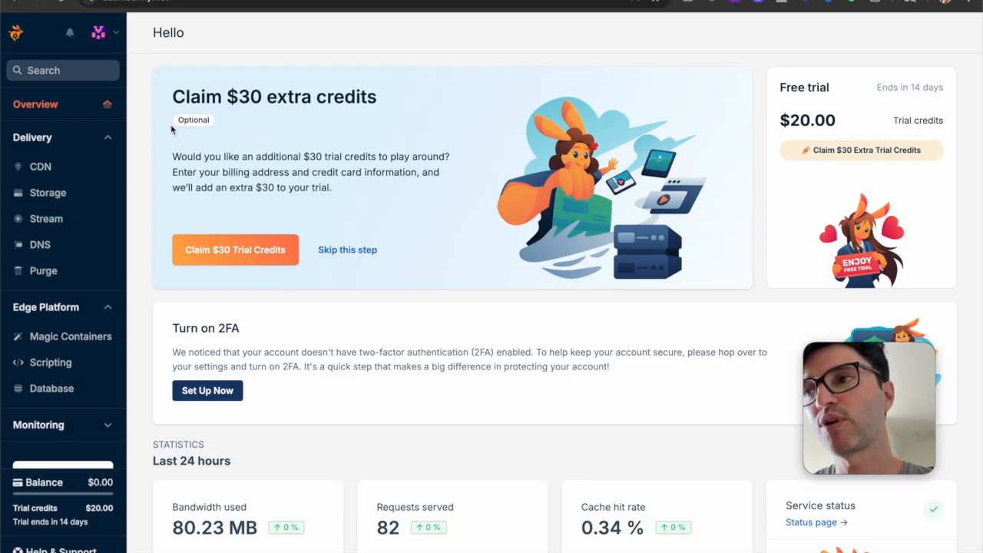
Look through the CDN pull zones page and the storage zones page
left_click(54, 171)
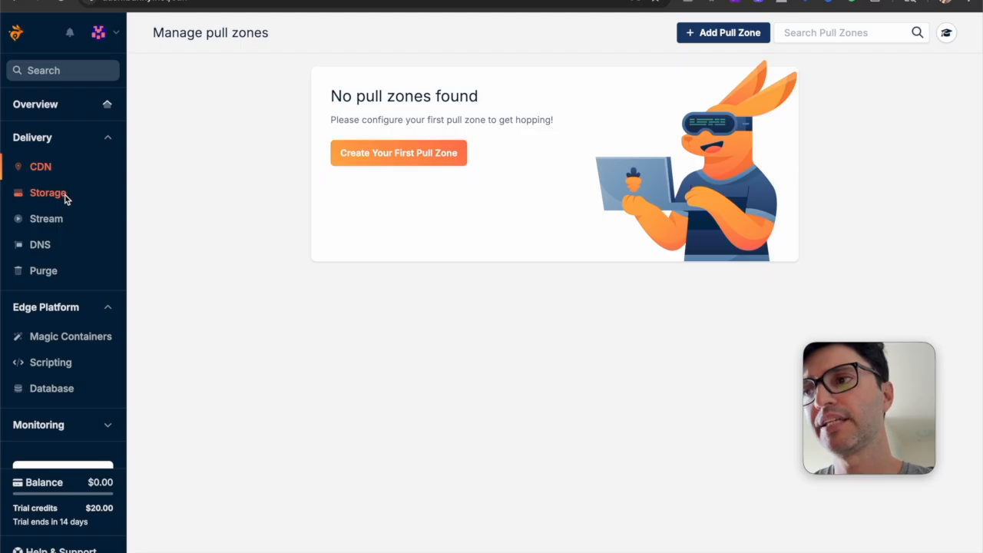
left_click(64, 193)
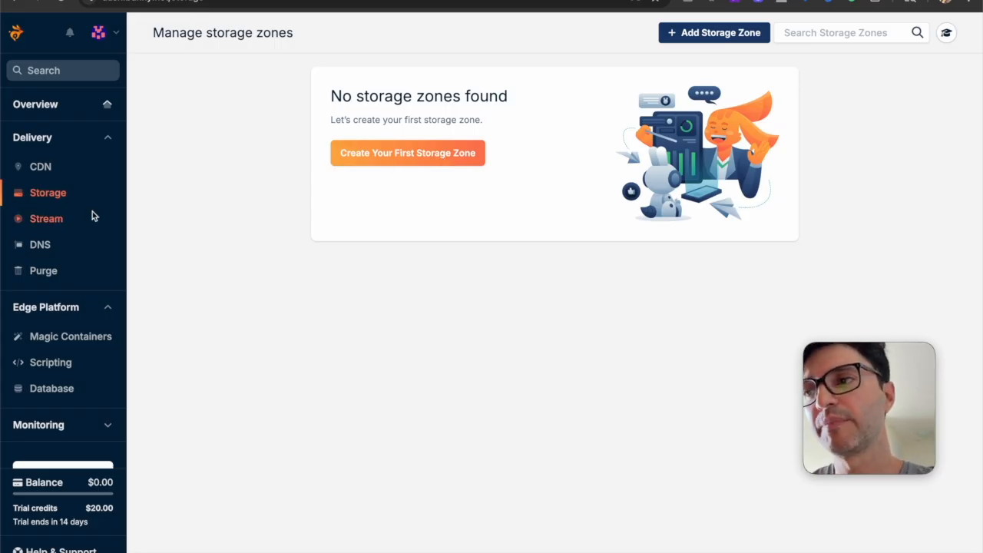
Start a new Stream video library named "Videos Diversos 2" and enable the beta video player
left_click(58, 221)
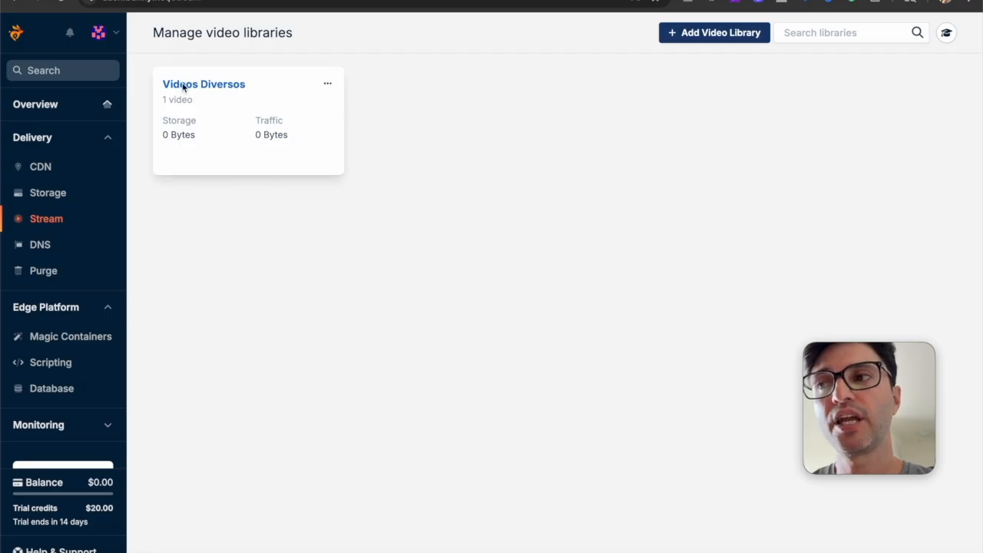
left_click(705, 33)
left_click(492, 126)
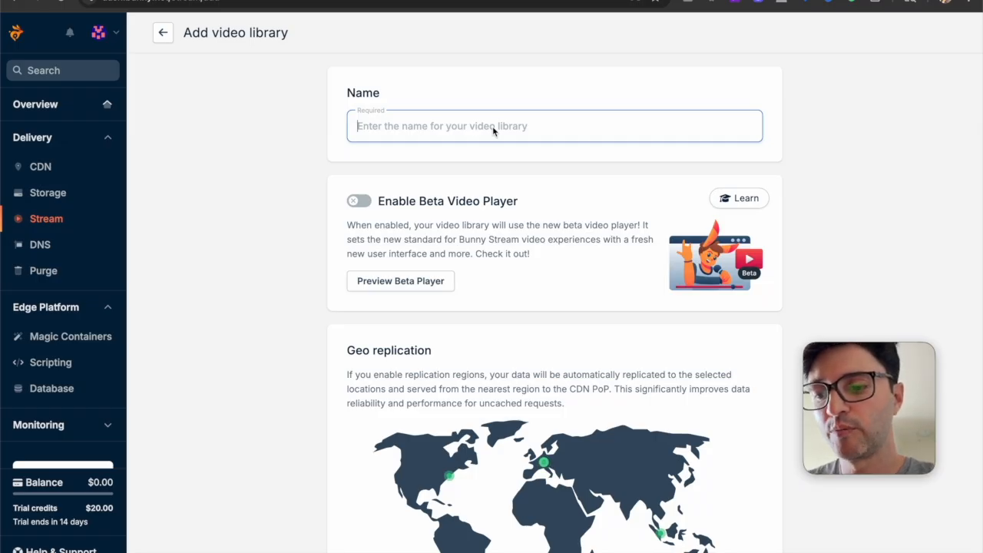
type("Videos")
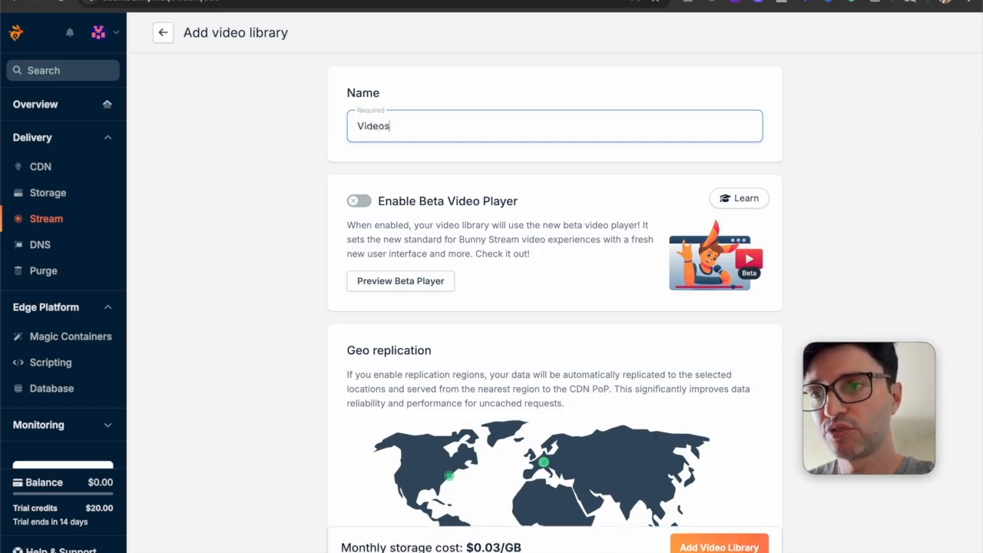
type(" Diversos 2")
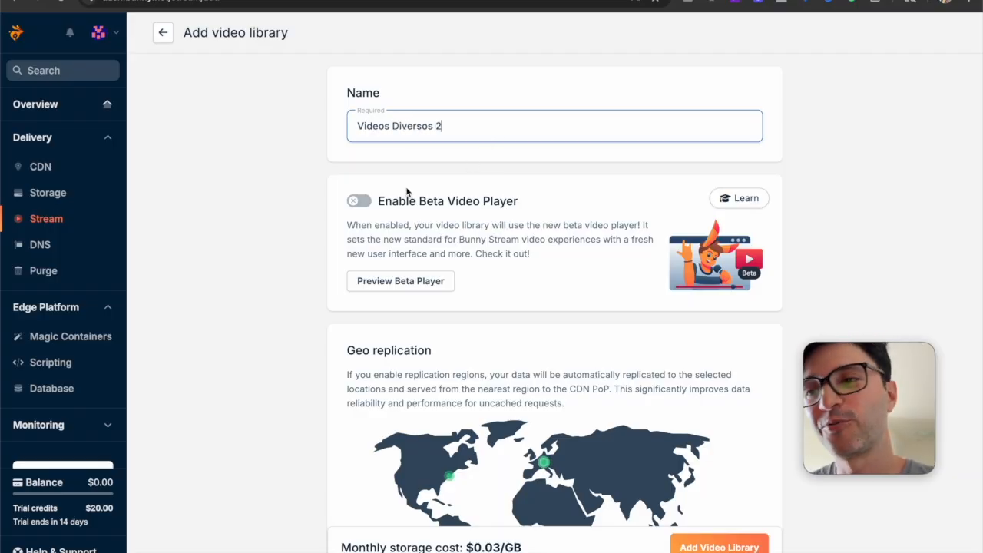
left_click(322, 206)
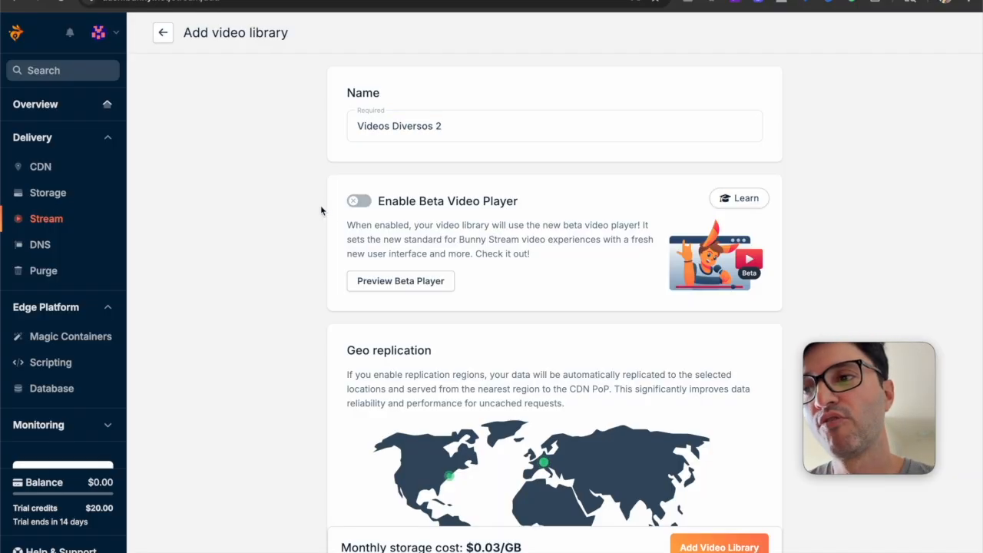
left_click(359, 202)
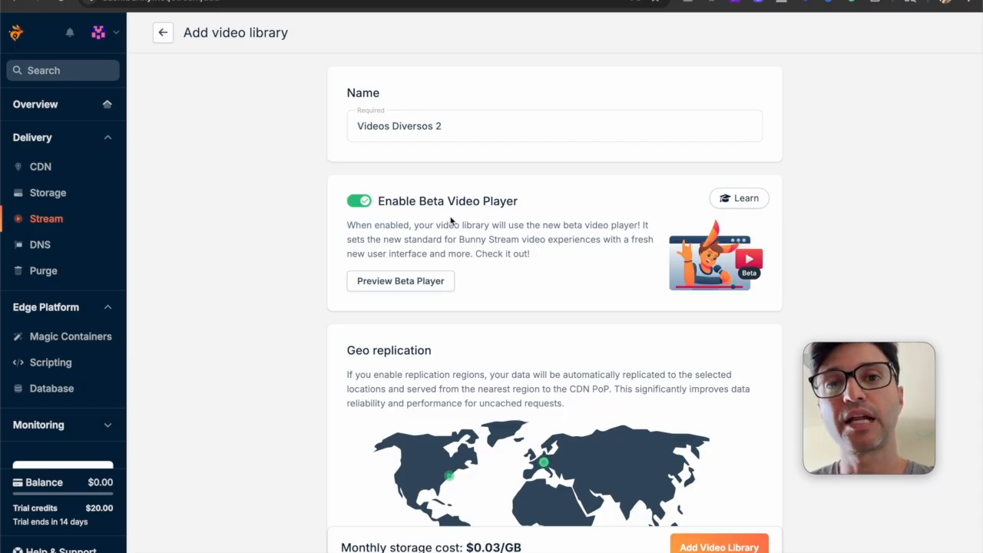
Deselect Singapore, Sao Paulo and New York from the library's geo replication regions, keeping only Frankfurt
scroll(328, 219, "down", 5)
scroll(326, 218, "down", 5)
scroll(326, 218, "up", 3)
scroll(326, 218, "down", 1)
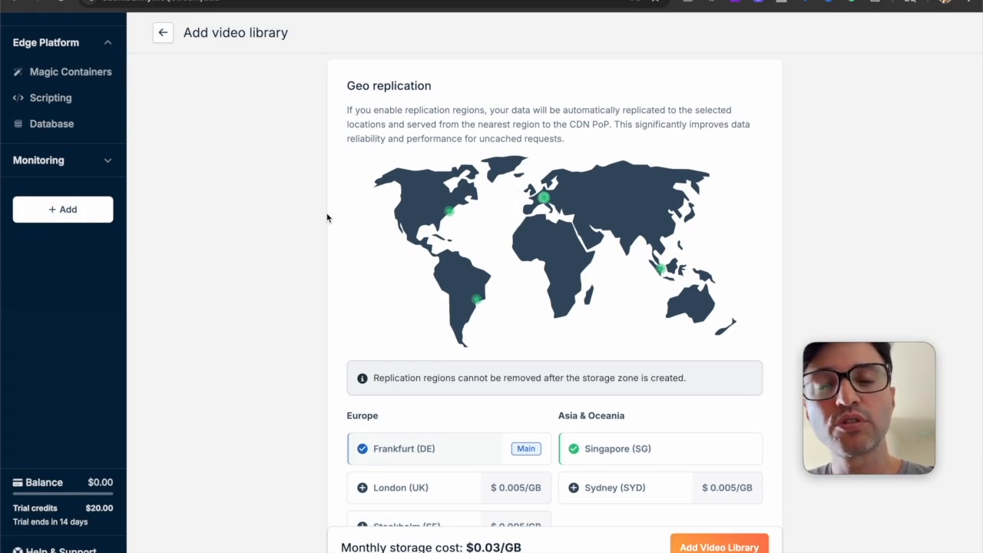
scroll(327, 216, "down", 5)
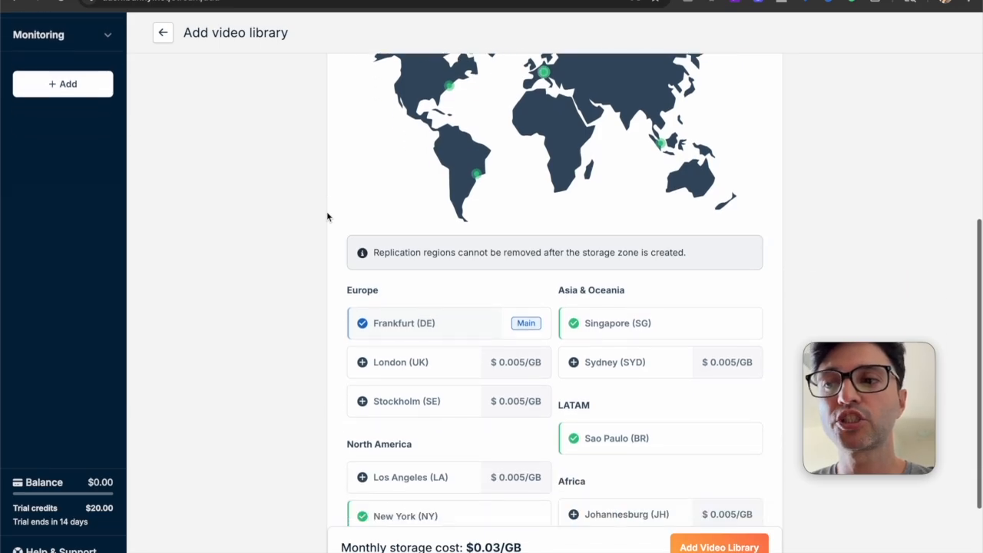
scroll(327, 216, "up", 3)
scroll(326, 216, "down", 1)
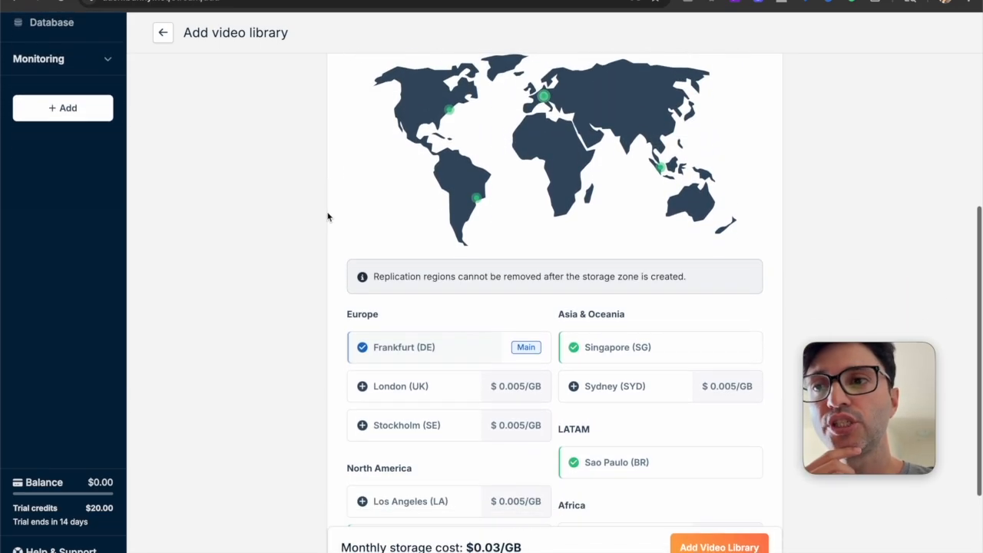
left_click(637, 359)
left_click(641, 462)
scroll(640, 462, "down", 2)
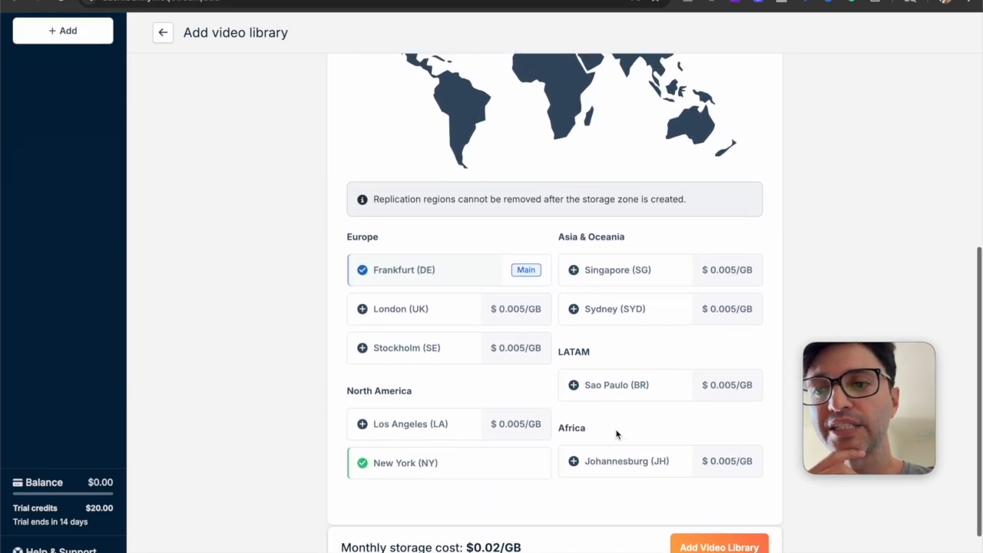
left_click(519, 454)
Examine the monthly storage cost and the replication price of each region with only Frankfurt selected
scroll(519, 455, "up", 3)
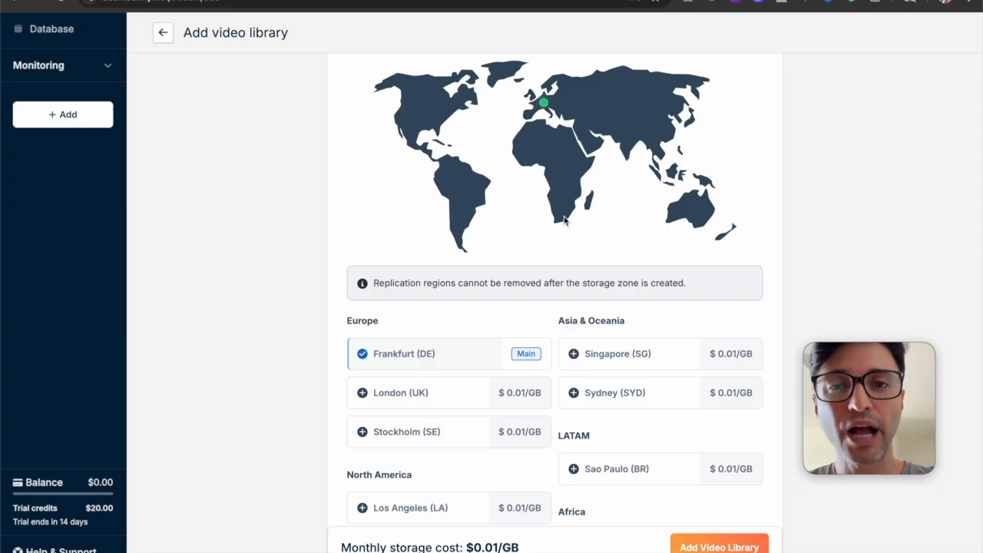
scroll(564, 221, "down", 2)
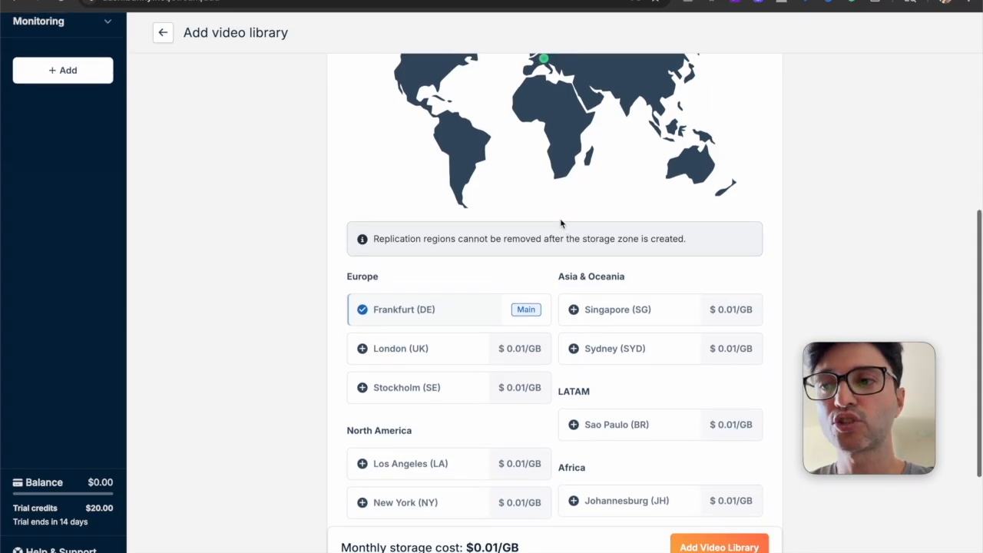
scroll(560, 221, "up", 1)
scroll(559, 220, "down", 2)
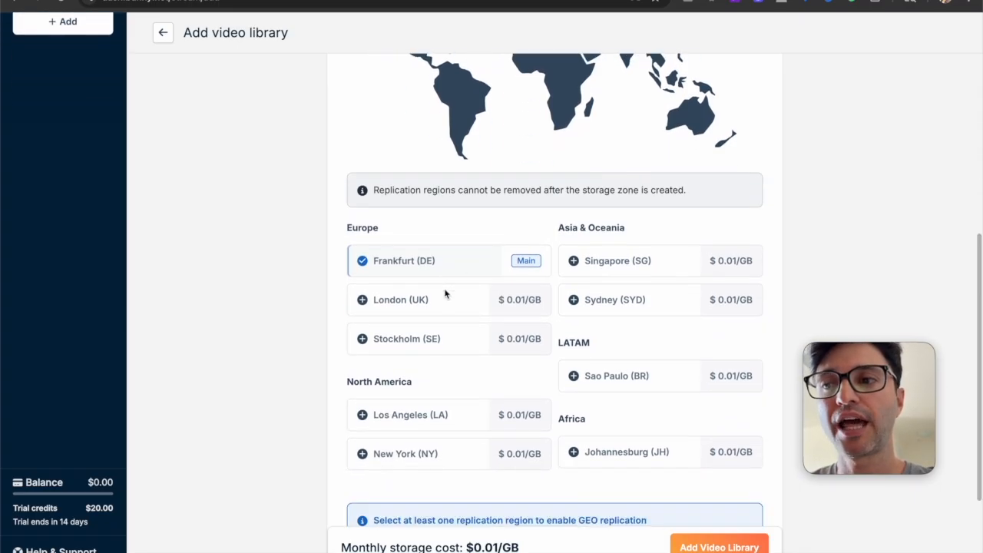
left_click_drag(474, 547, 502, 547)
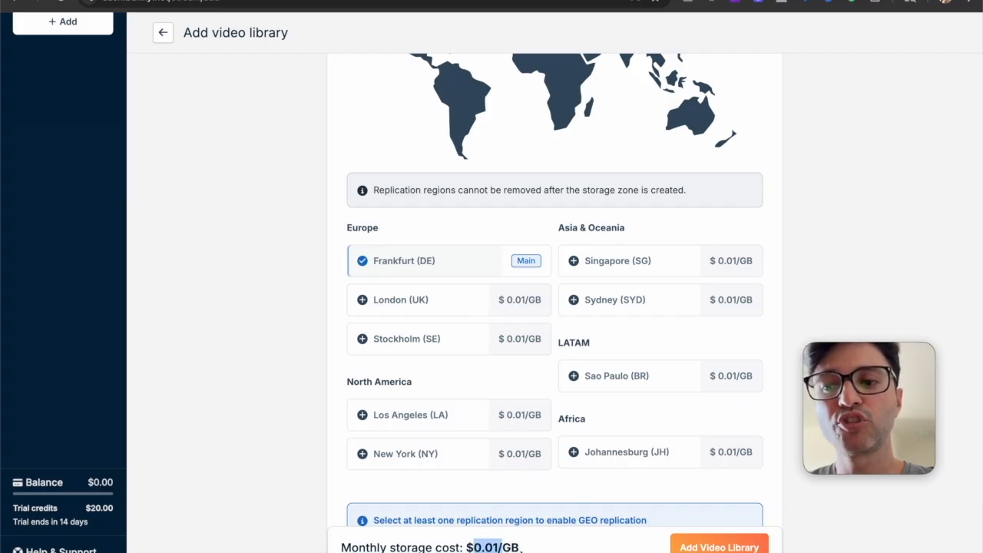
left_click(521, 548)
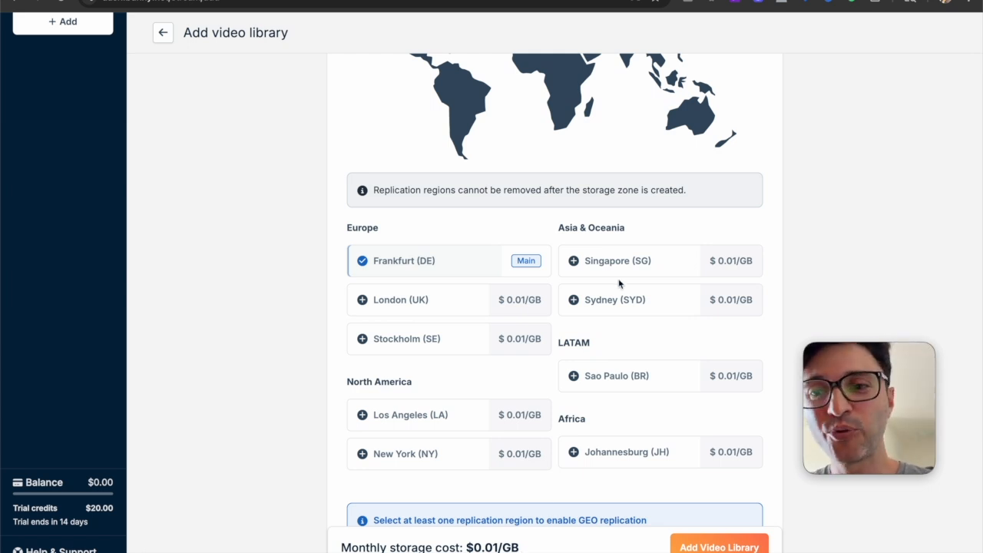
Add Sao Paulo (BR) as a geo replication region for the video library
scroll(540, 215, "up", 3)
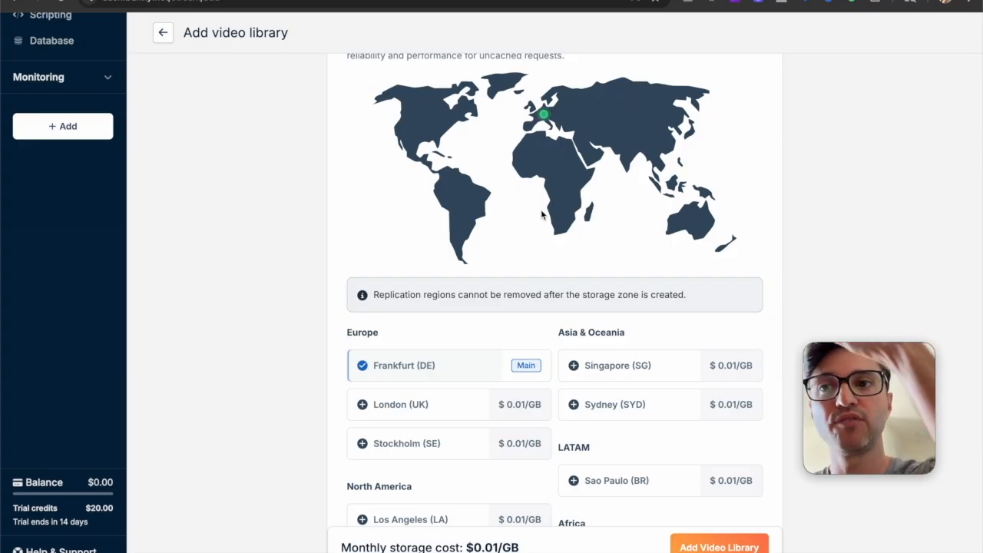
scroll(542, 214, "up", 3)
scroll(546, 214, "down", 4)
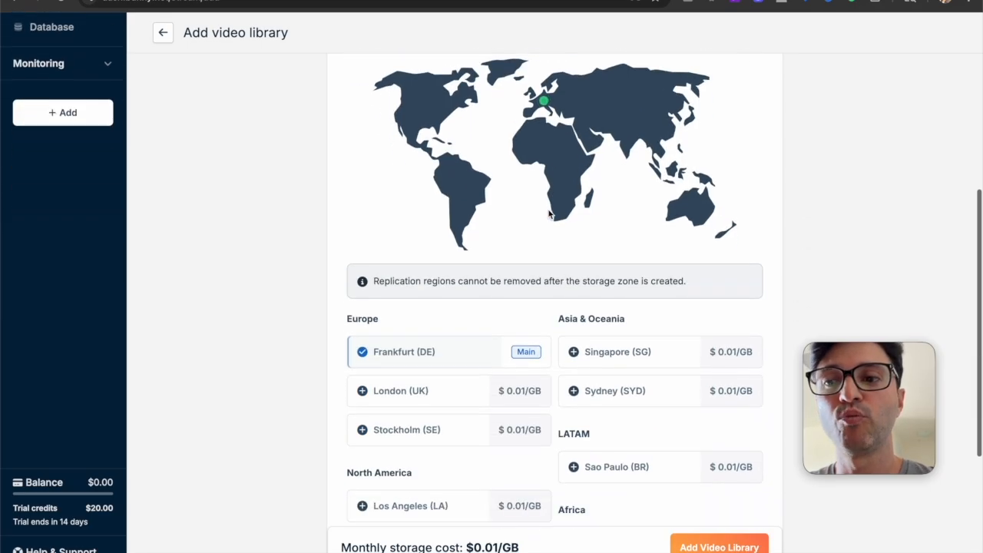
scroll(621, 351, "down", 1)
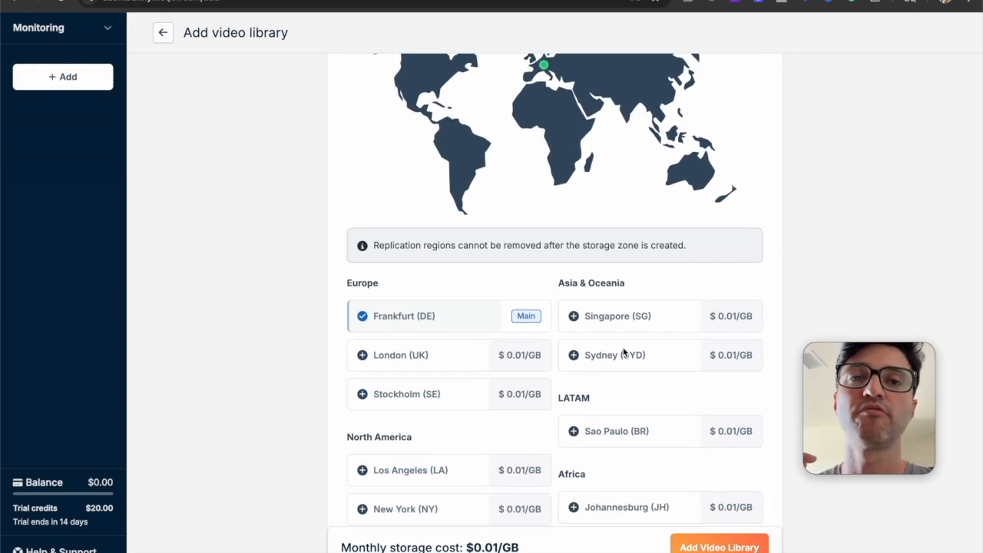
left_click(663, 430)
scroll(649, 414, "up", 2)
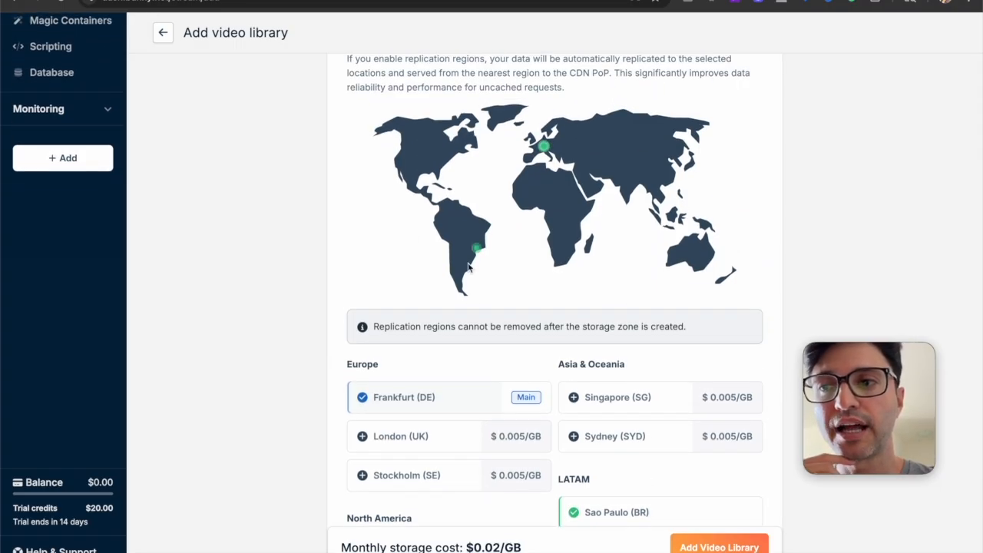
Remove Sao Paulo (BR) from the video library's geo replication regions, keeping only Frankfurt (DE)
scroll(514, 262, "down", 3)
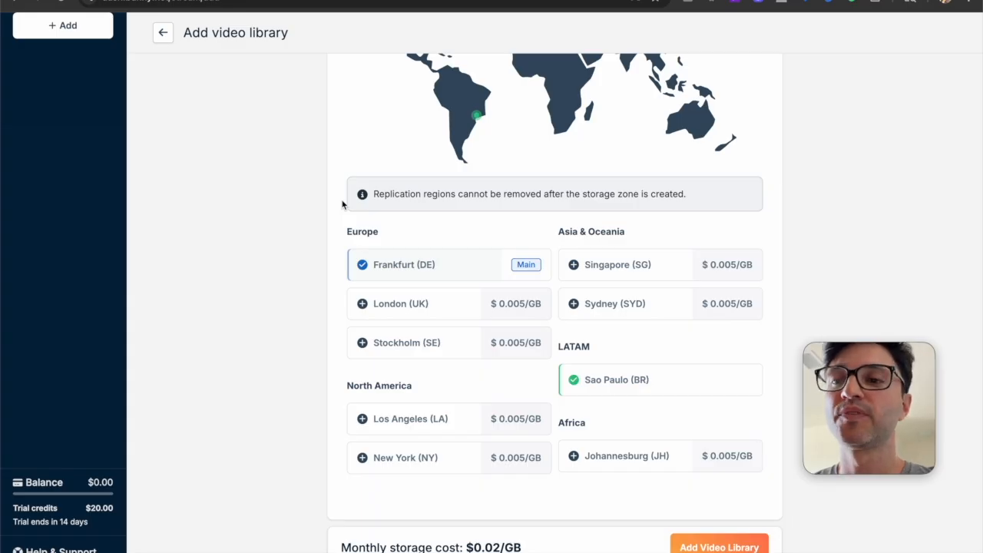
scroll(344, 201, "up", 2)
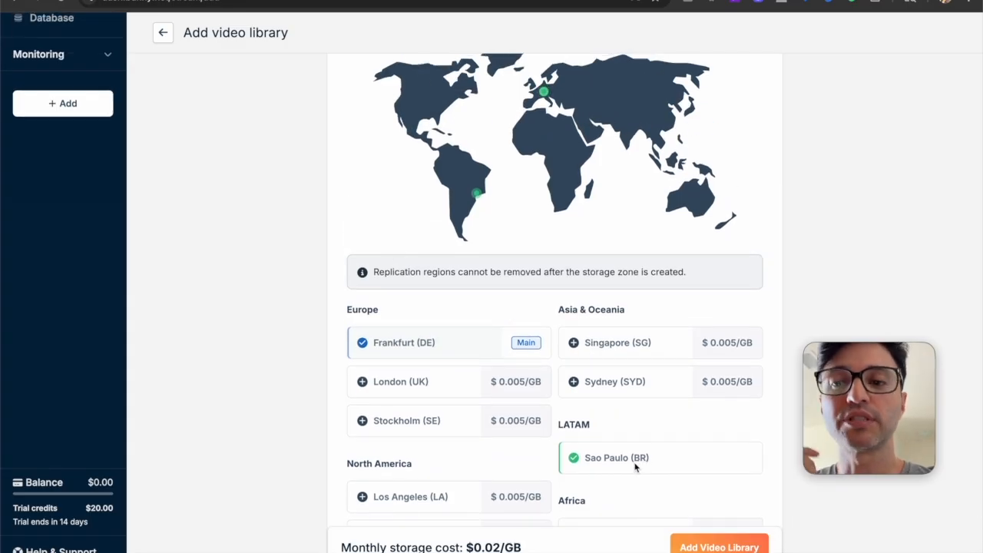
left_click(634, 459)
scroll(621, 401, "up", 1)
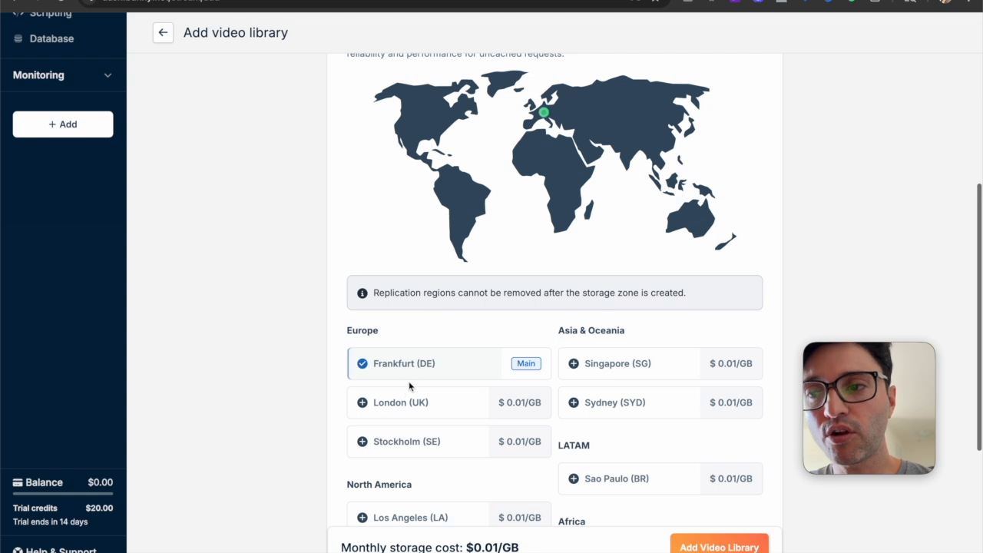
scroll(432, 358, "up", 2)
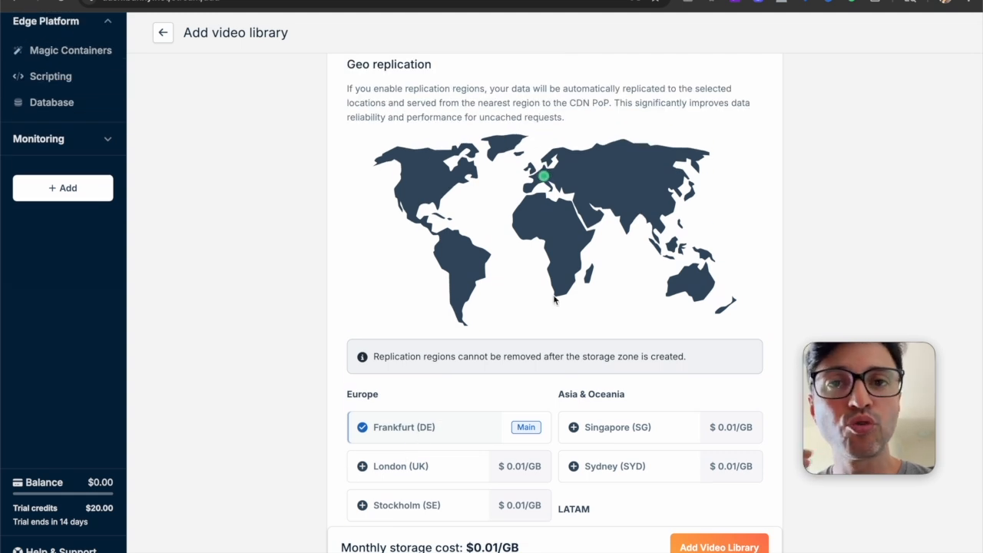
Create the video library with the selected Frankfurt storage region and dismiss the notification
scroll(554, 296, "down", 2)
scroll(640, 447, "down", 1)
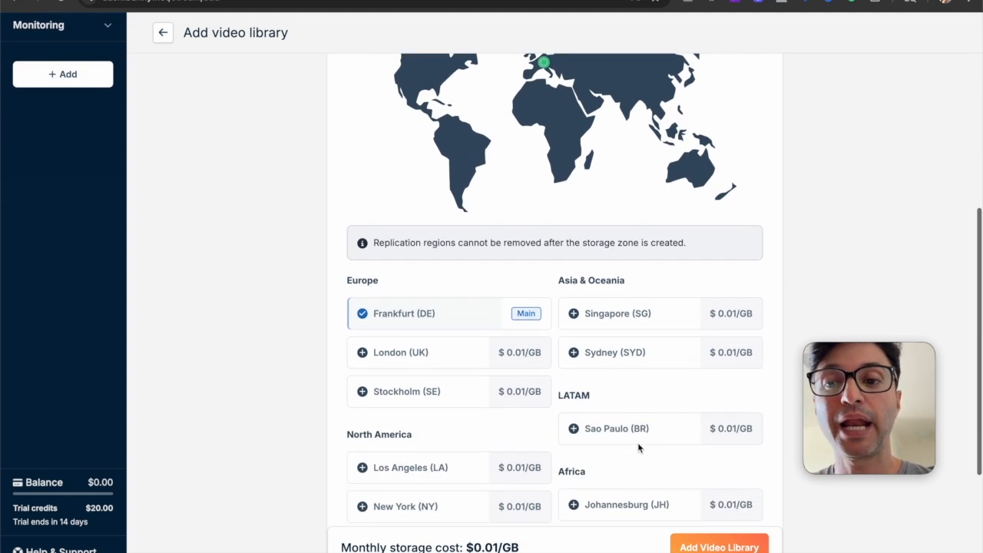
scroll(626, 436, "down", 1)
scroll(592, 435, "down", 2)
scroll(605, 436, "up", 1)
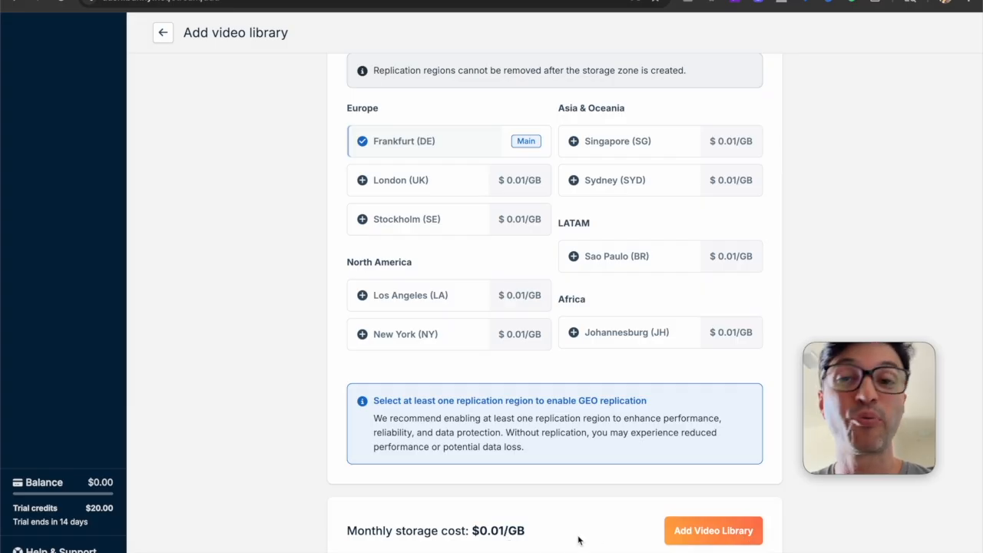
left_click(726, 529)
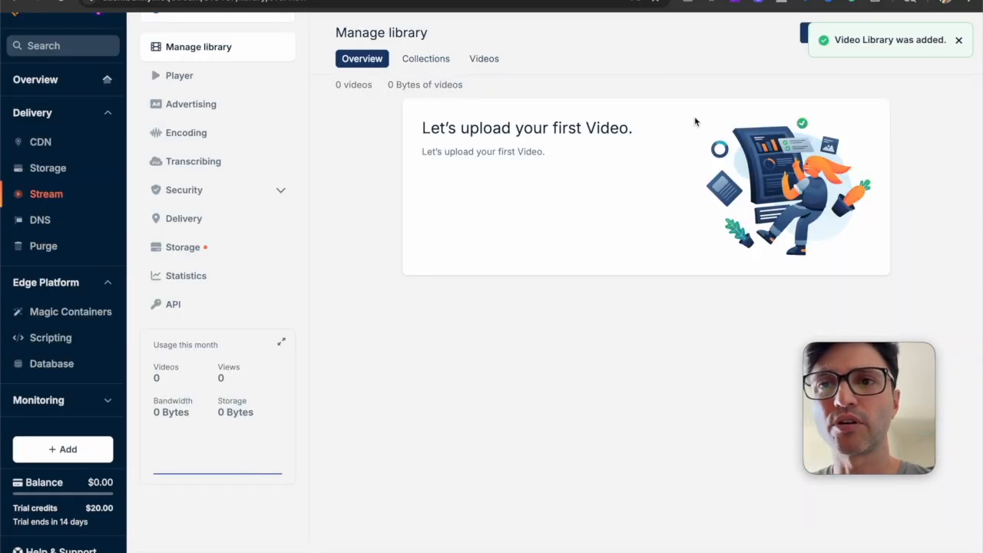
left_click(959, 40)
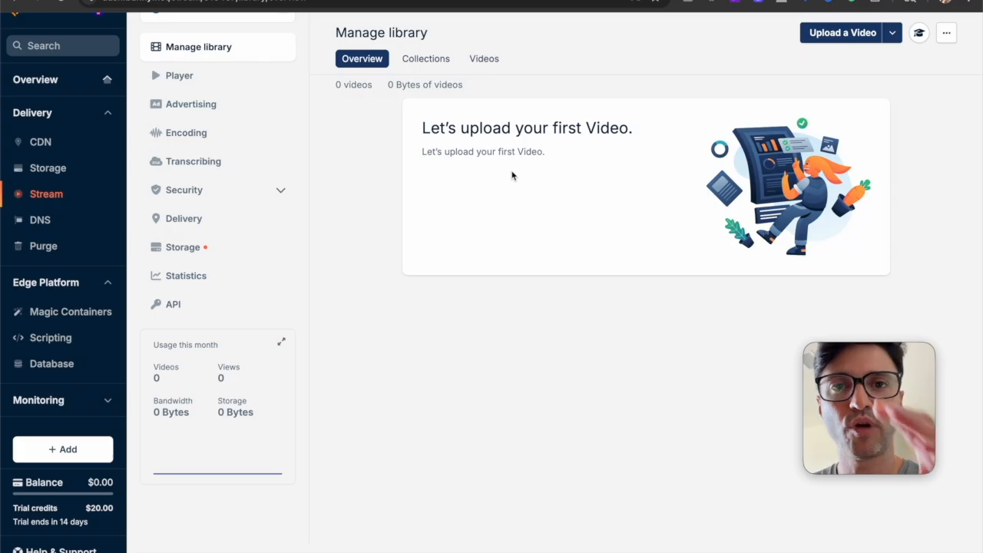
Add a collection named "VSLs" to the new video library
left_click(434, 63)
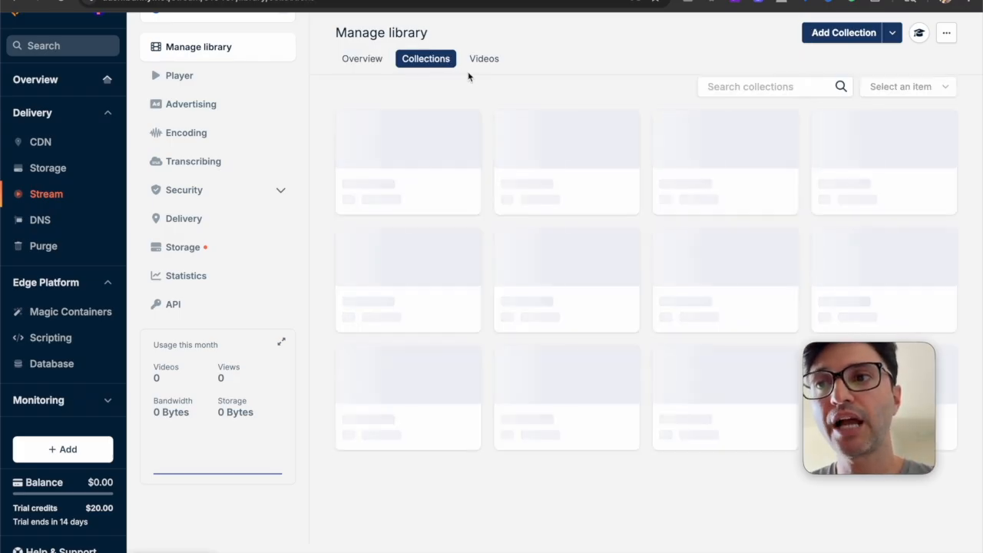
left_click(843, 35)
left_click(460, 328)
type("VSLs")
left_click(429, 364)
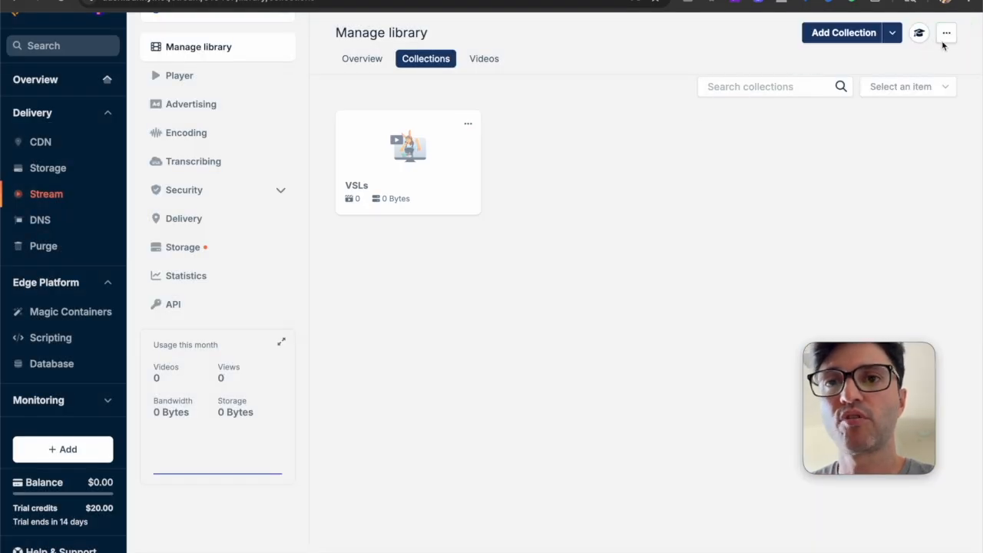
Add another collection named "Video Aulas" to the video library
left_click(845, 33)
left_click(502, 316)
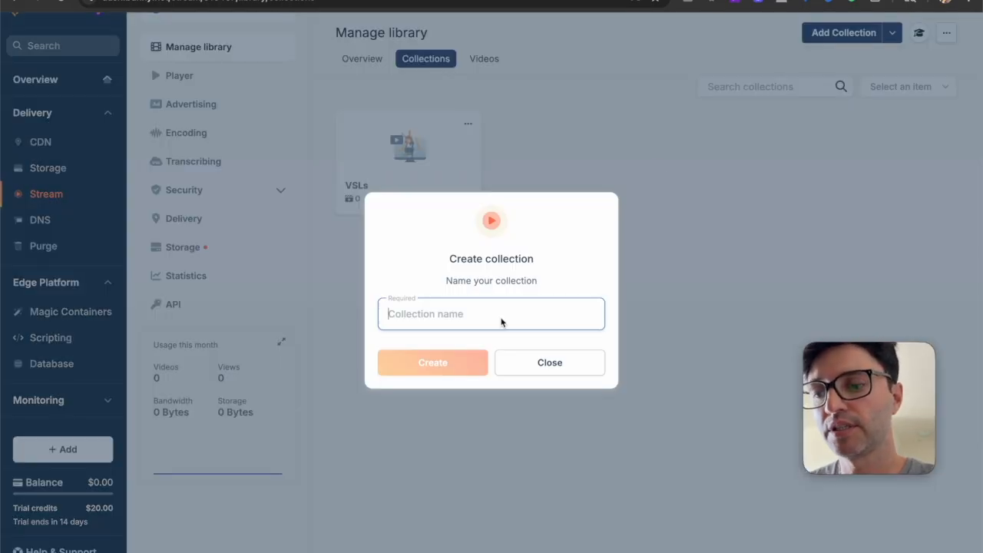
type("Videos Aulas")
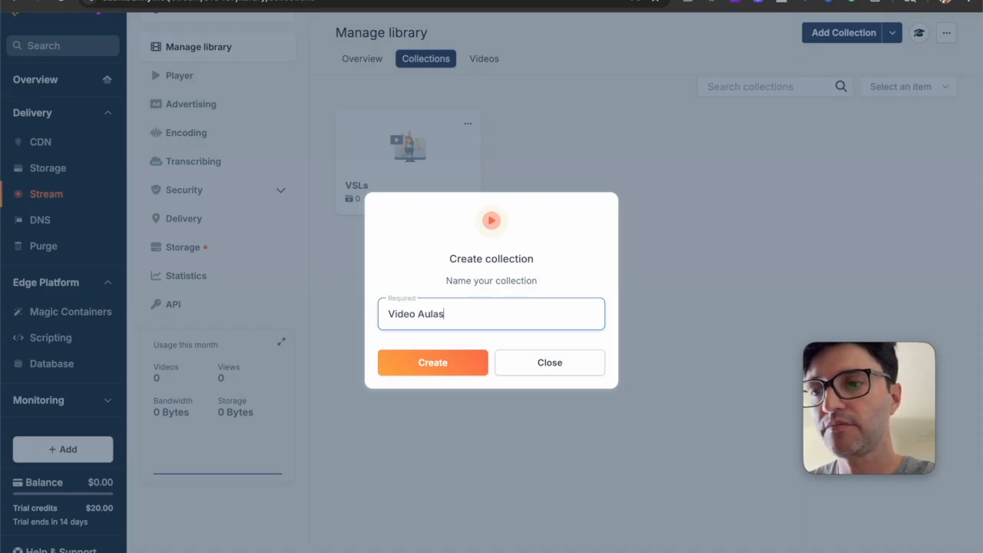
left_click(483, 363)
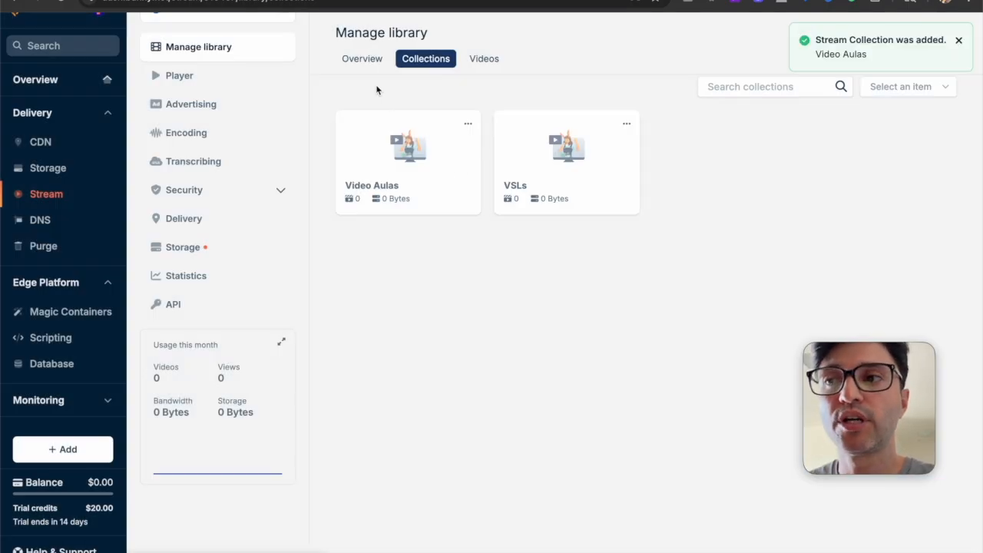
Look inside the Video Aulas collection from the library overview, and return to the overview
left_click(362, 59)
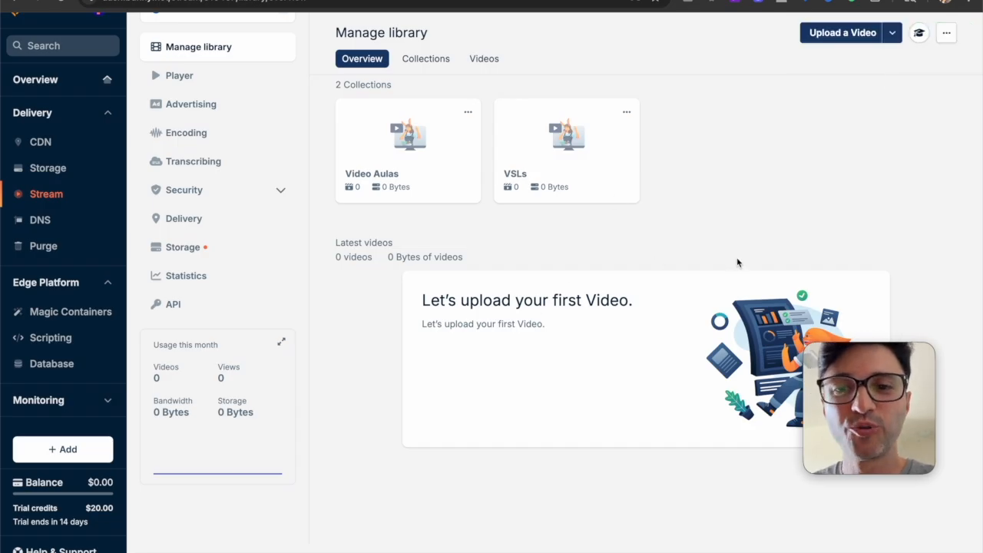
left_click(449, 149)
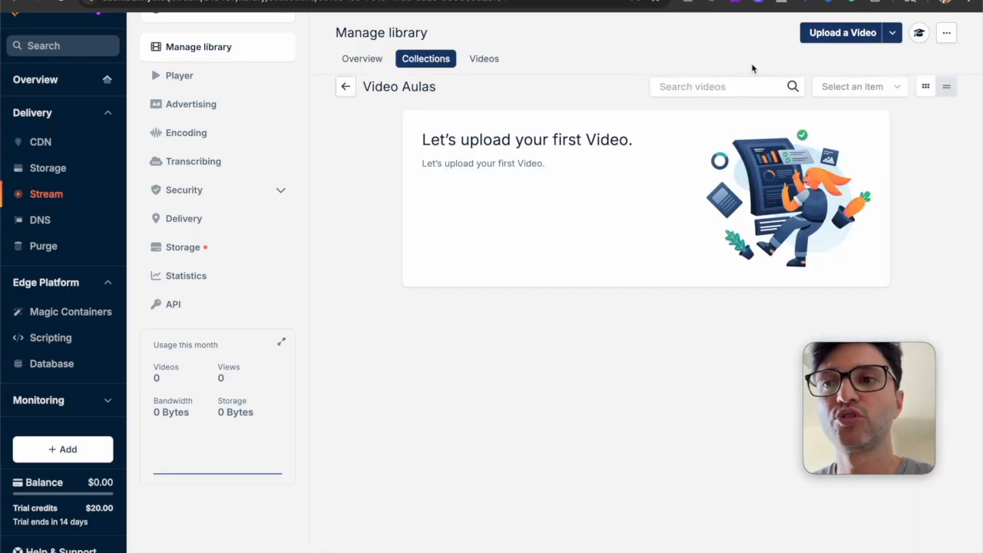
left_click(185, 50)
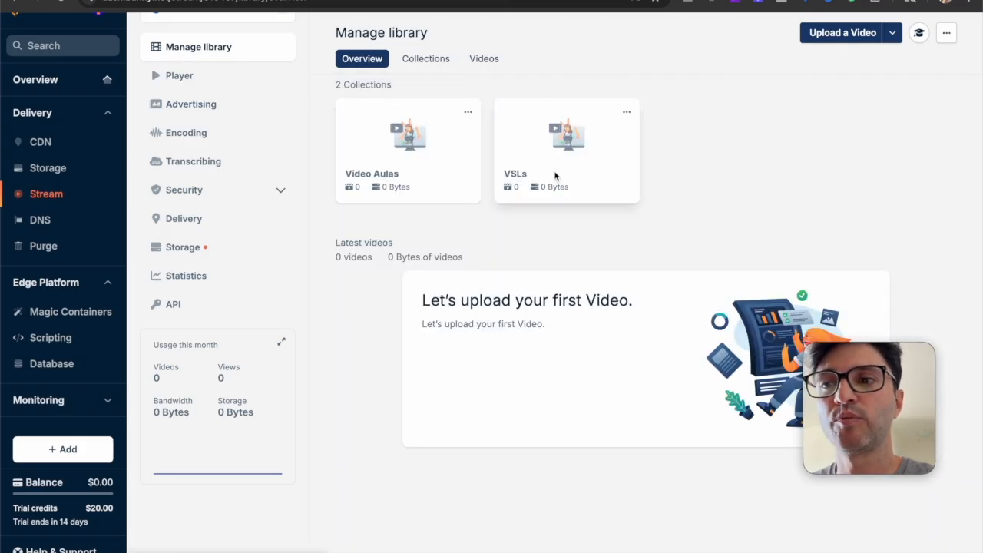
Switch to the Videos Diversos library and open Video 01.mov from its Videos Diversos collection
scroll(538, 176, "up", 1)
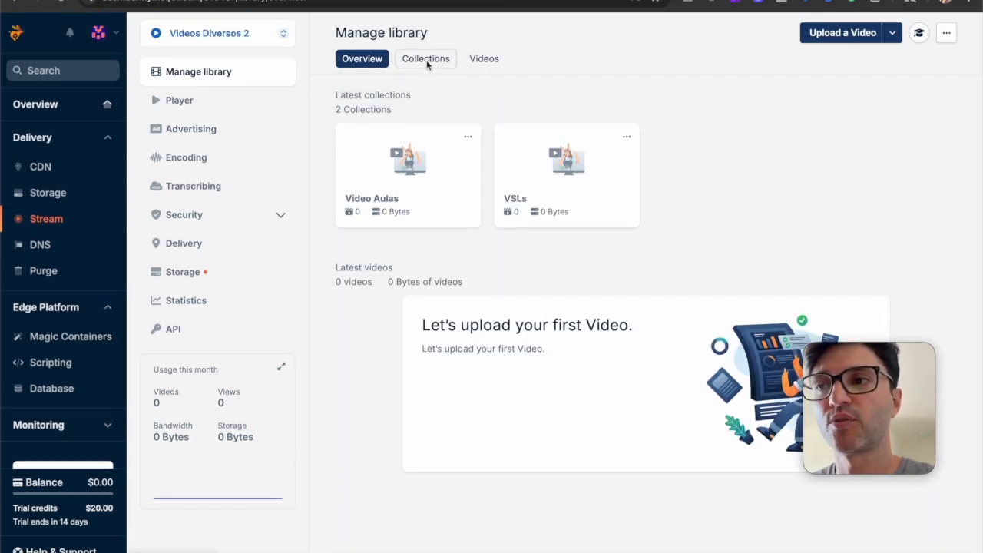
left_click(244, 36)
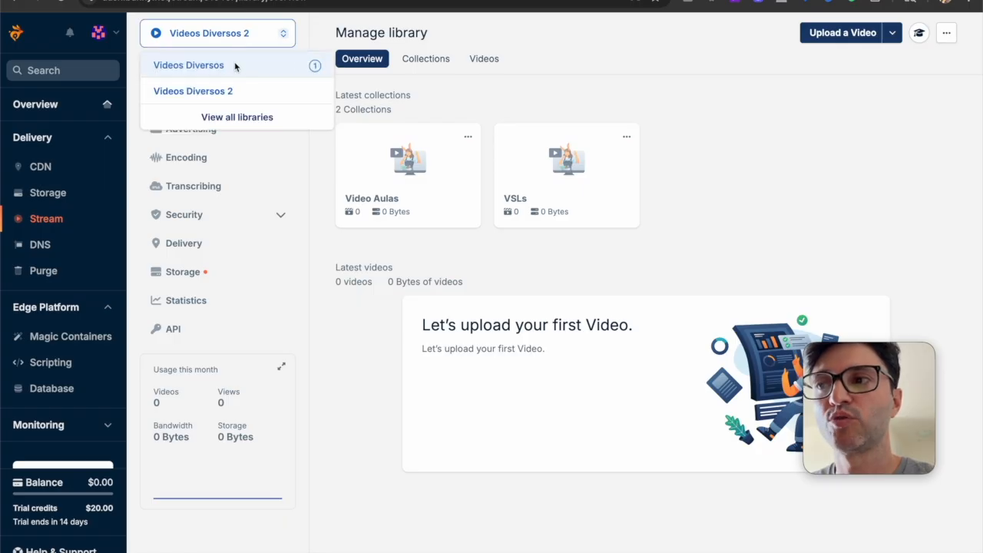
left_click(228, 67)
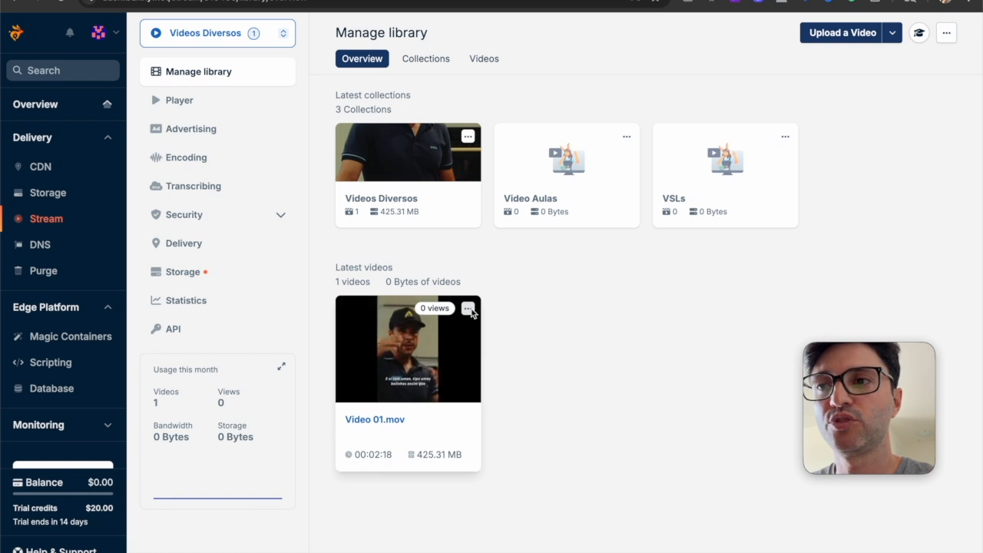
left_click(426, 59)
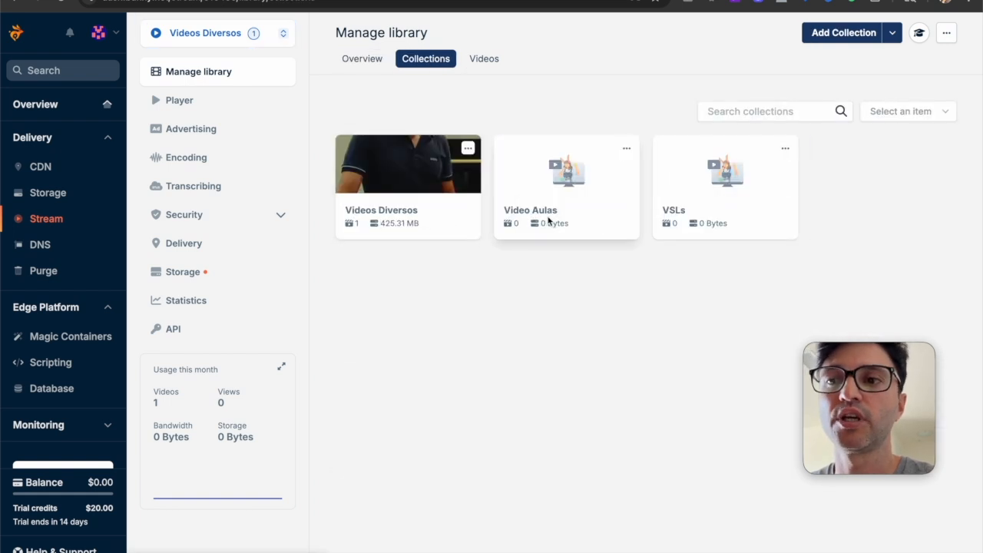
left_click(433, 198)
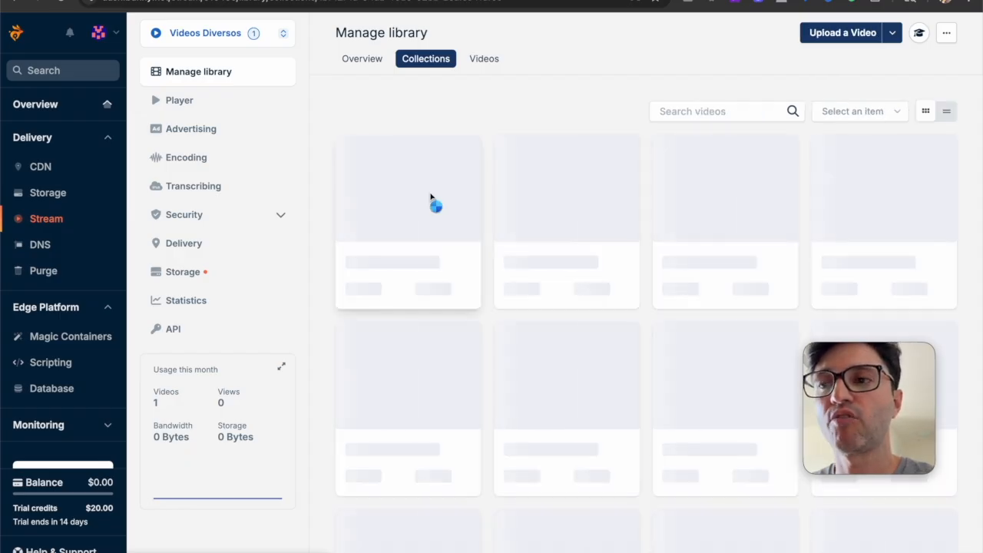
left_click(465, 199)
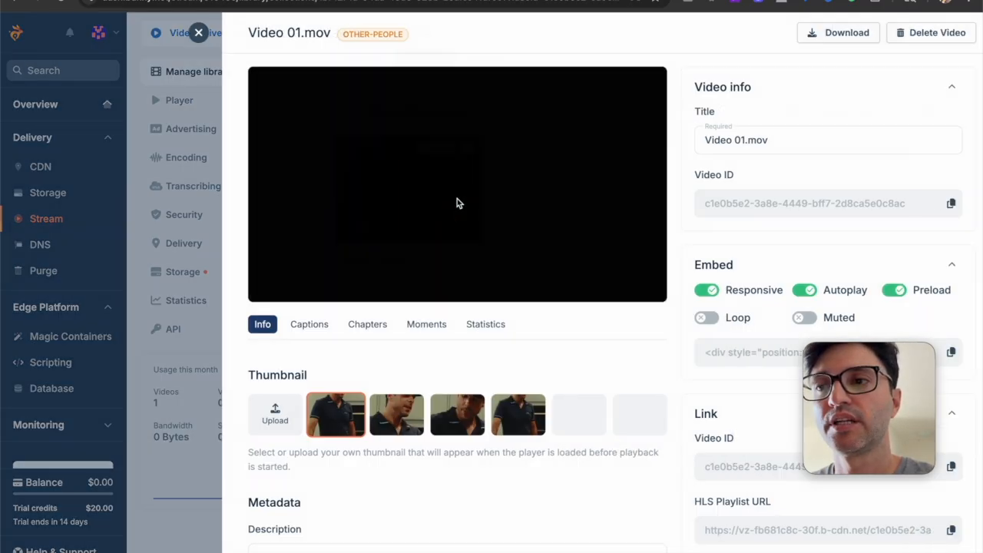
Change the video's title to "Video - anuncio 001" and save it
scroll(653, 344, "down", 2)
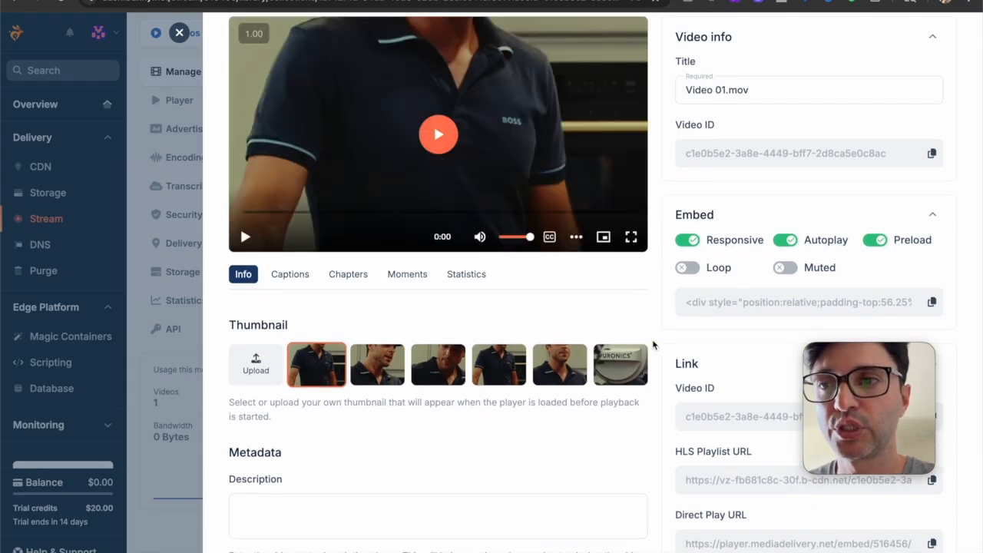
left_click(729, 92)
triple_click(743, 90)
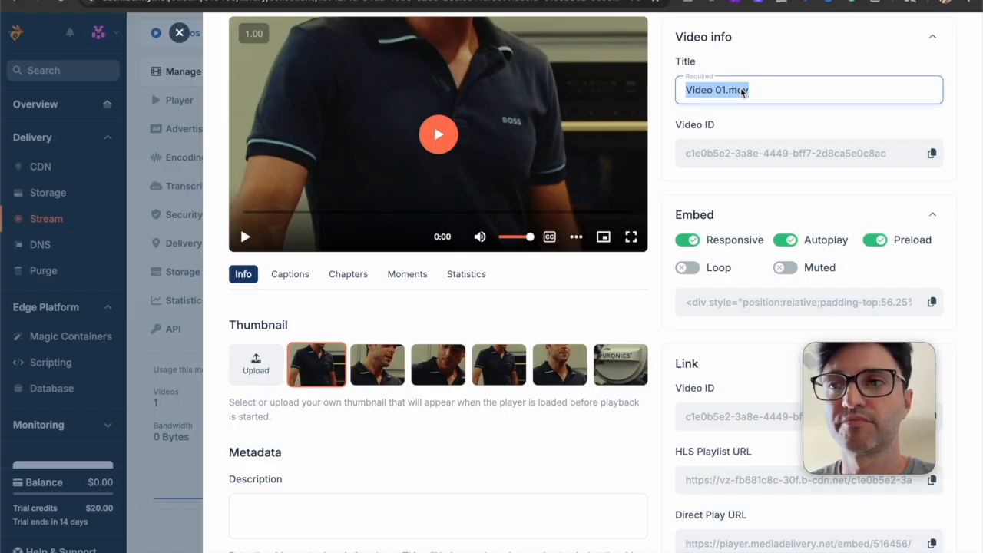
type("Video 01 -")
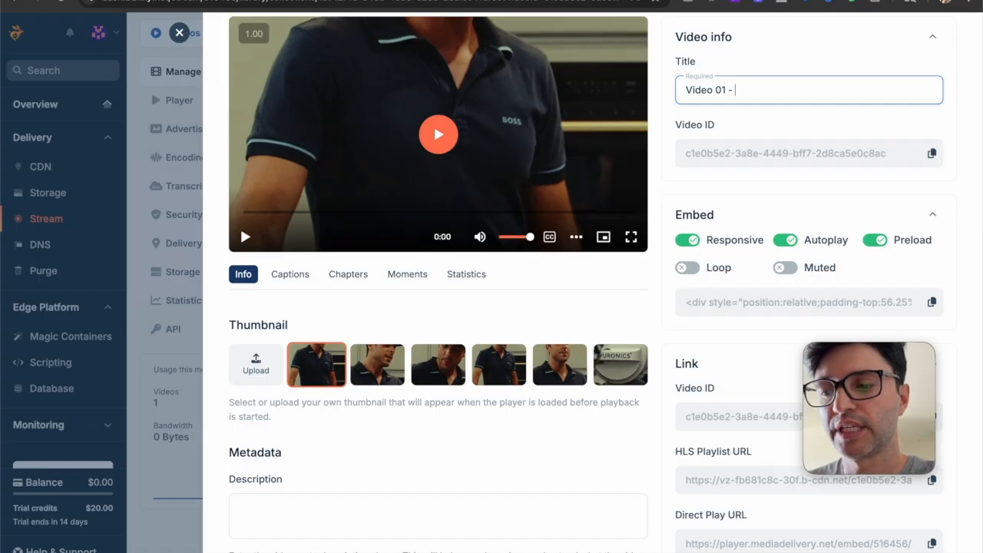
type(" anuncio")
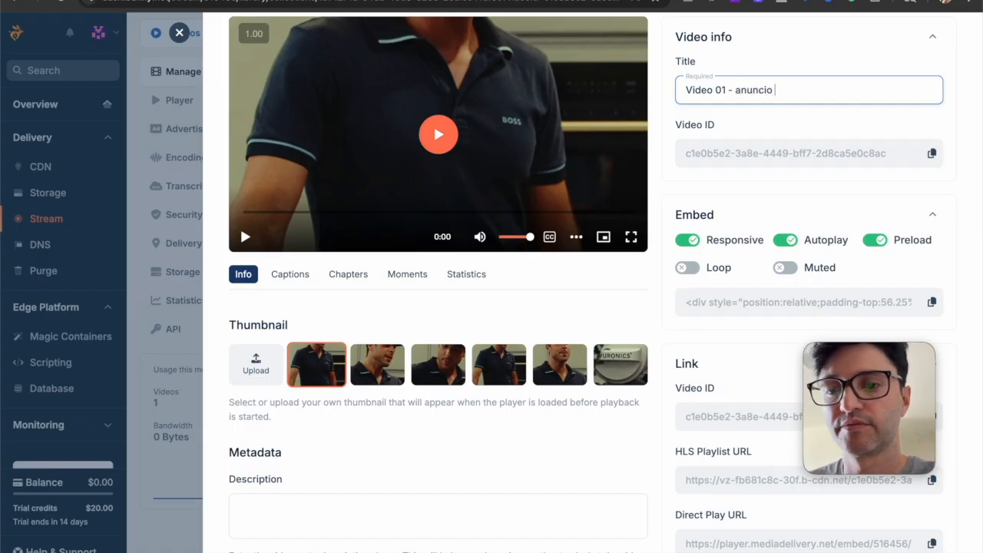
left_click(726, 93)
key("BackSpace")
key("BackSpace")
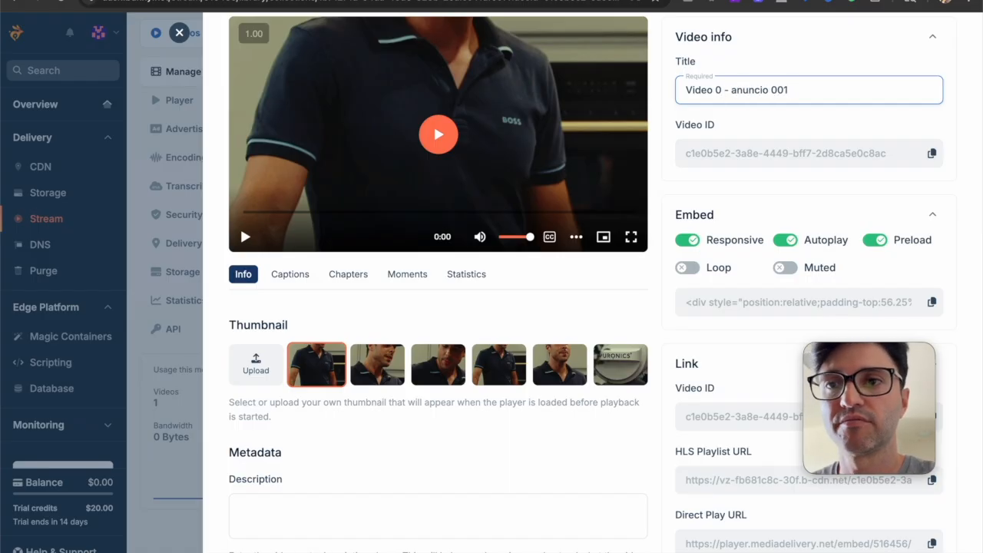
left_click(774, 121)
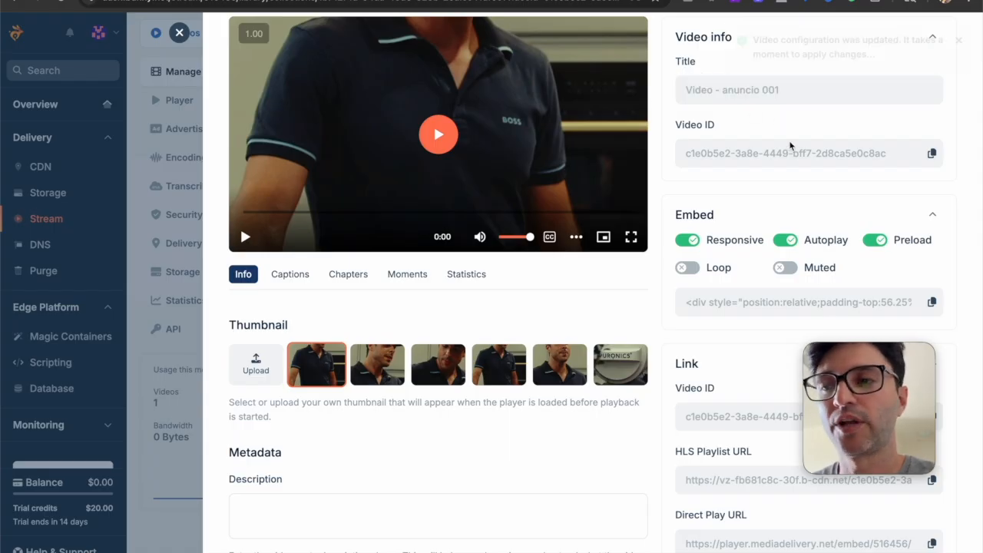
Enable the Muted option in the video's embed settings
scroll(604, 244, "down", 1)
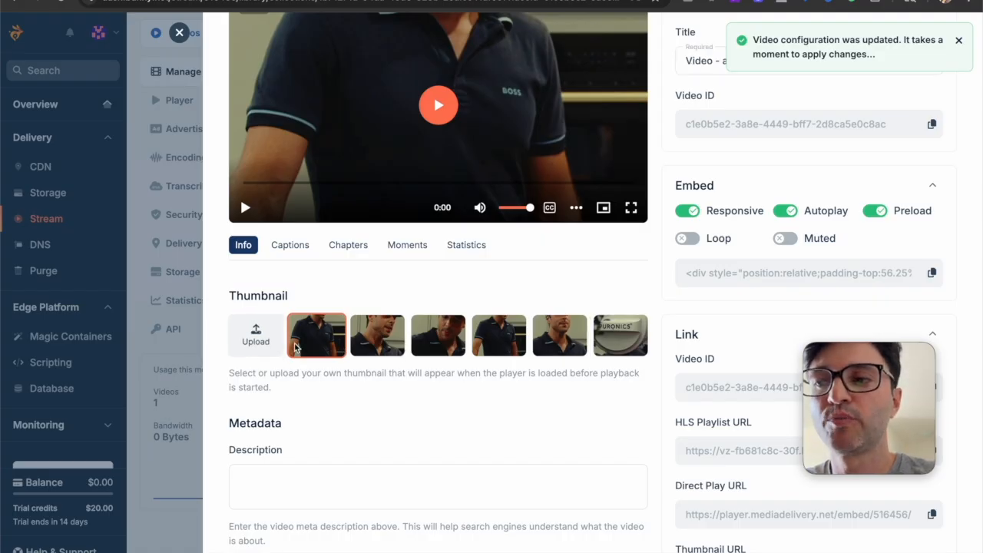
scroll(346, 375, "down", 1)
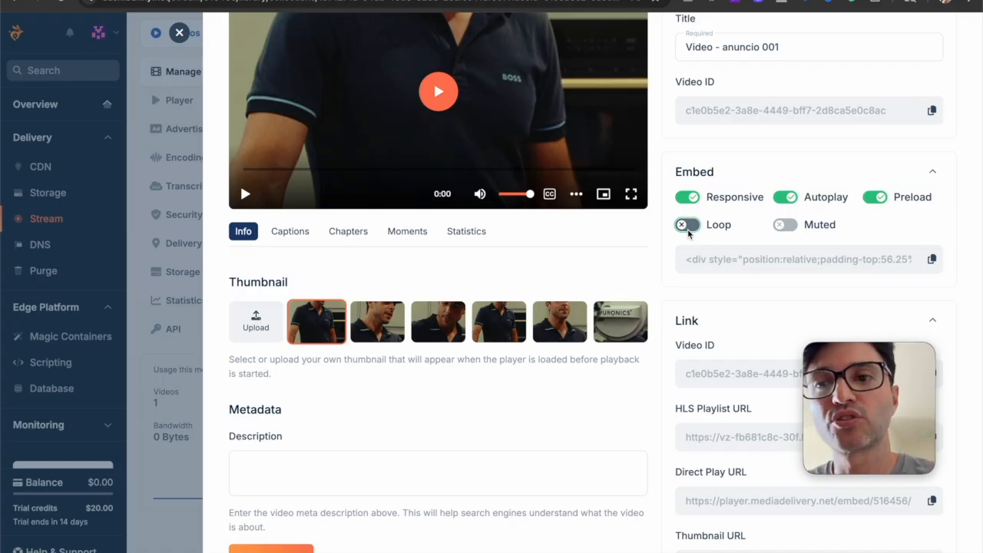
left_click(785, 225)
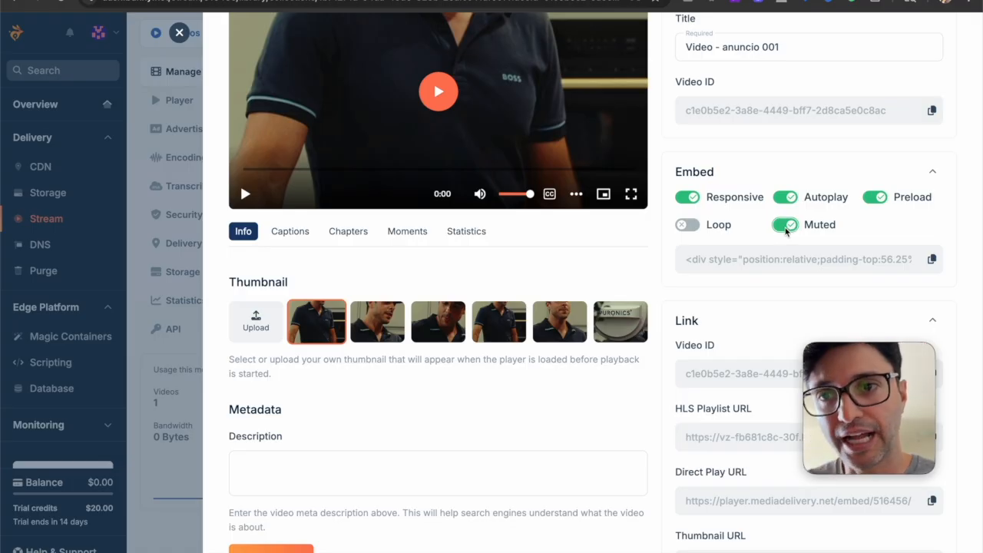
Copy the video's embed player code, followed by its Direct Play URL
scroll(785, 228, "down", 2)
left_click(931, 199)
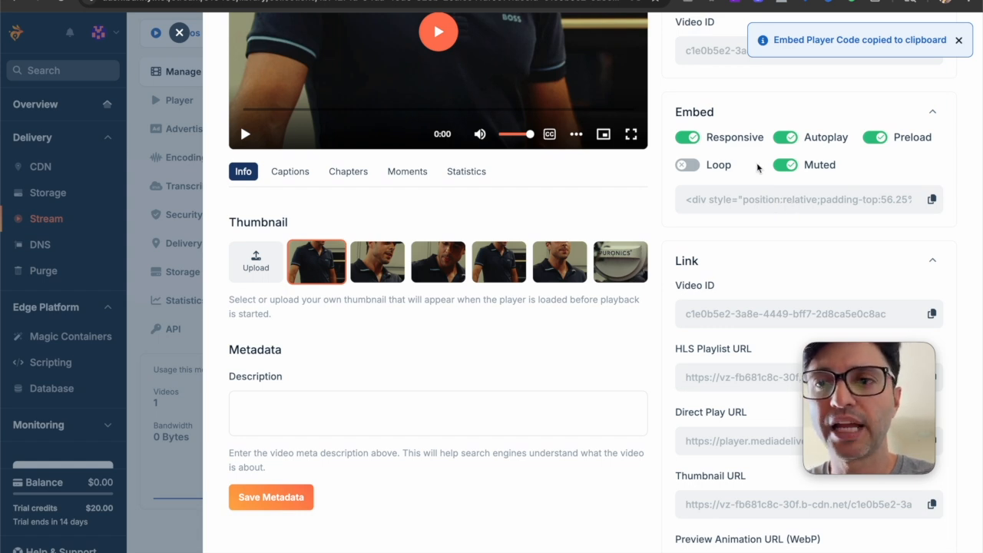
scroll(771, 203, "down", 1)
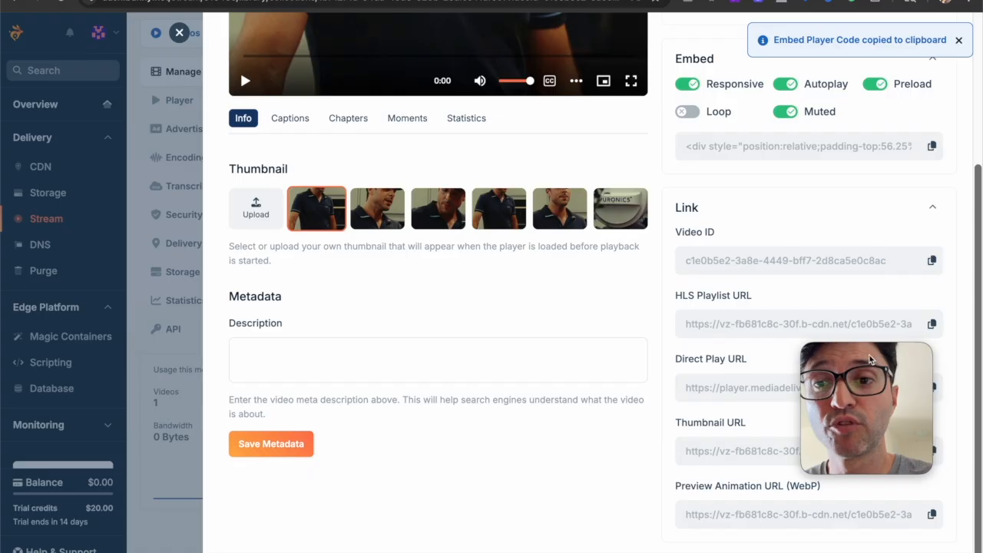
left_click(934, 390)
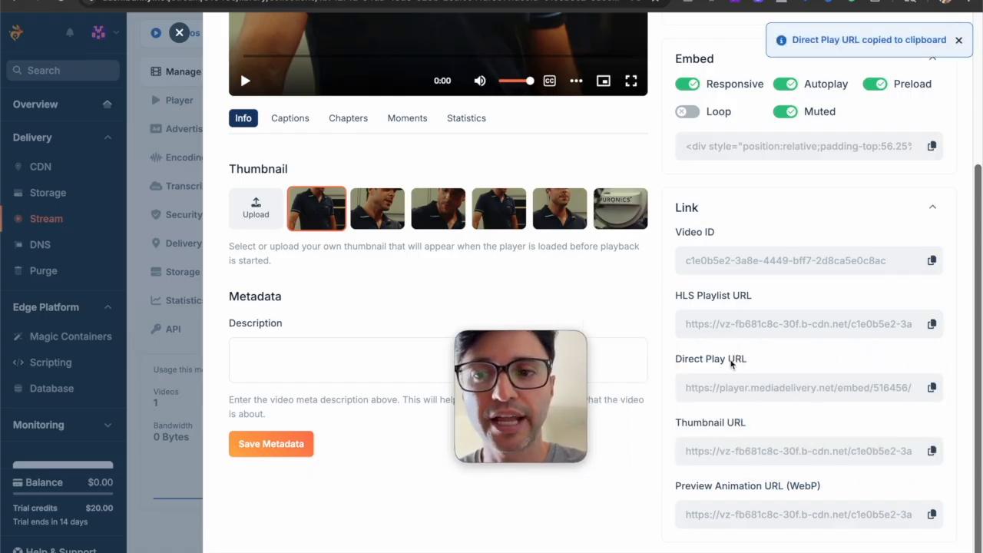
Review the video's link details and open its captions settings
scroll(690, 274, "up", 3)
scroll(690, 274, "down", 3)
scroll(690, 274, "up", 4)
scroll(691, 274, "down", 2)
scroll(690, 273, "down", 1)
left_click(291, 151)
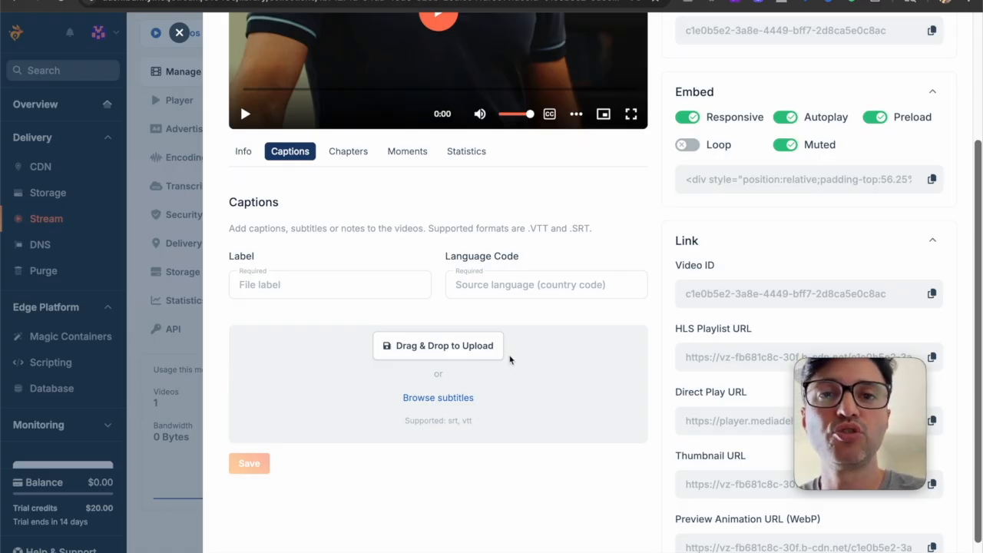
Look through the video's chapters and moments settings, and examine its views and watch time statistics
left_click(353, 154)
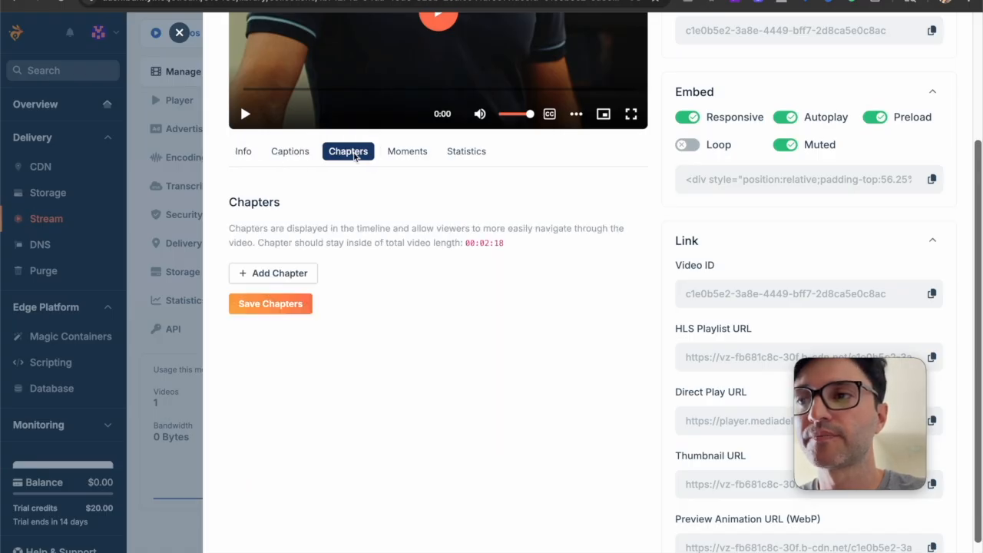
left_click(410, 153)
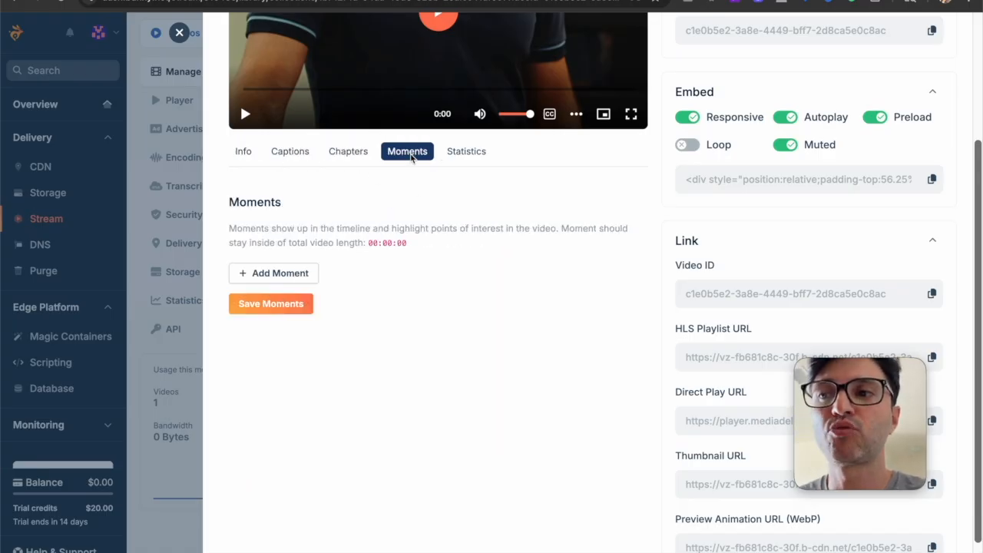
left_click(468, 153)
scroll(549, 305, "down", 2)
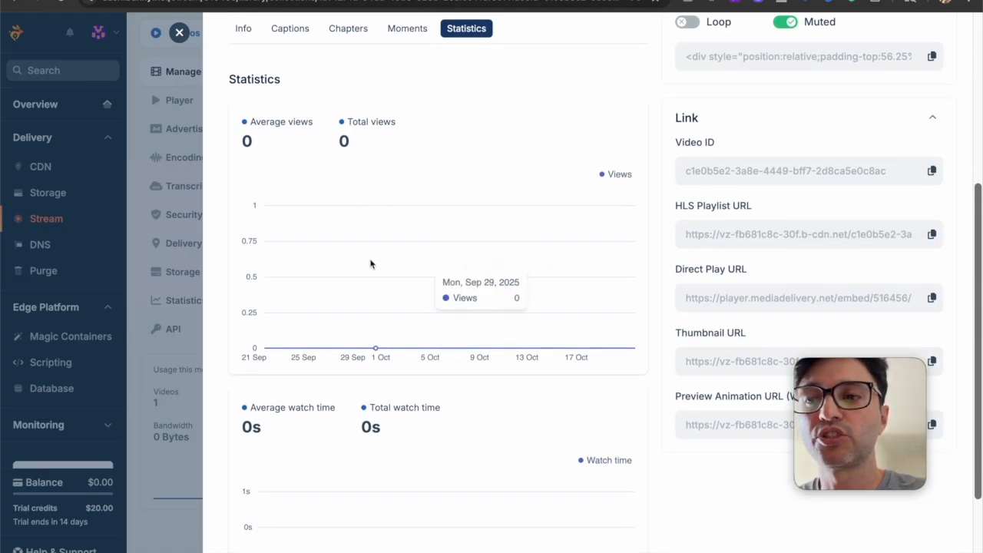
scroll(535, 244, "down", 2)
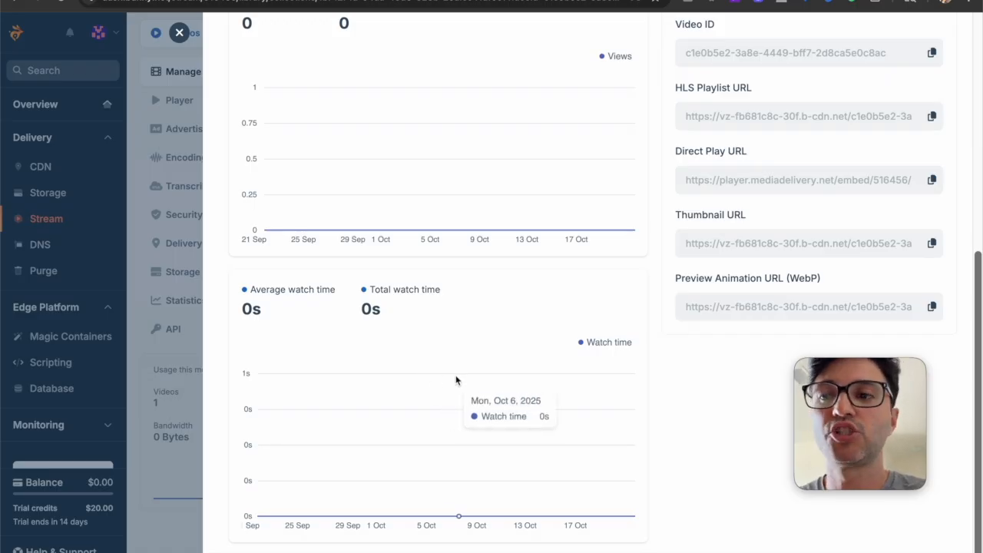
scroll(546, 374, "up", 1)
scroll(547, 373, "up", 3)
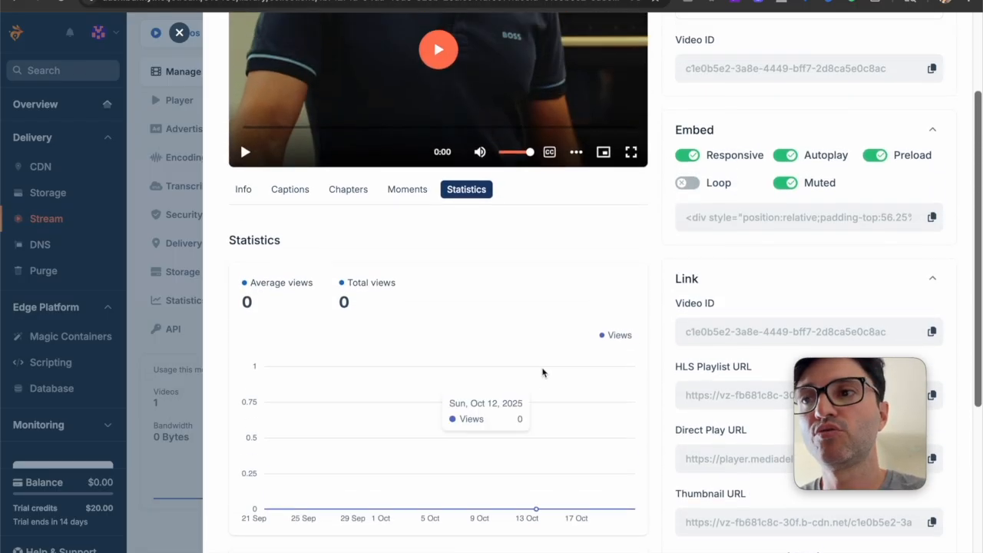
scroll(448, 261, "down", 4)
scroll(394, 364, "up", 5)
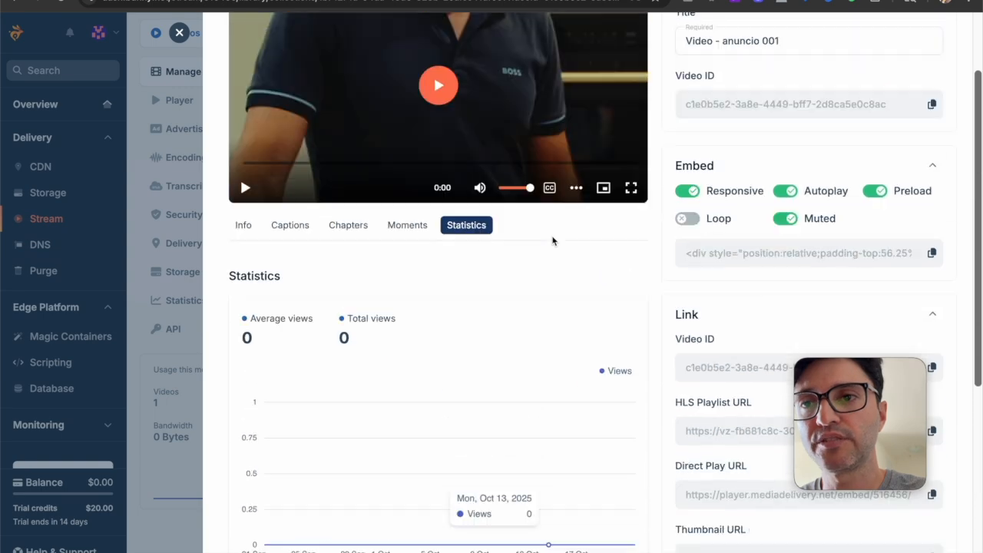
Close the video's details and open the library's Player settings at the language and appearance options
left_click(179, 32)
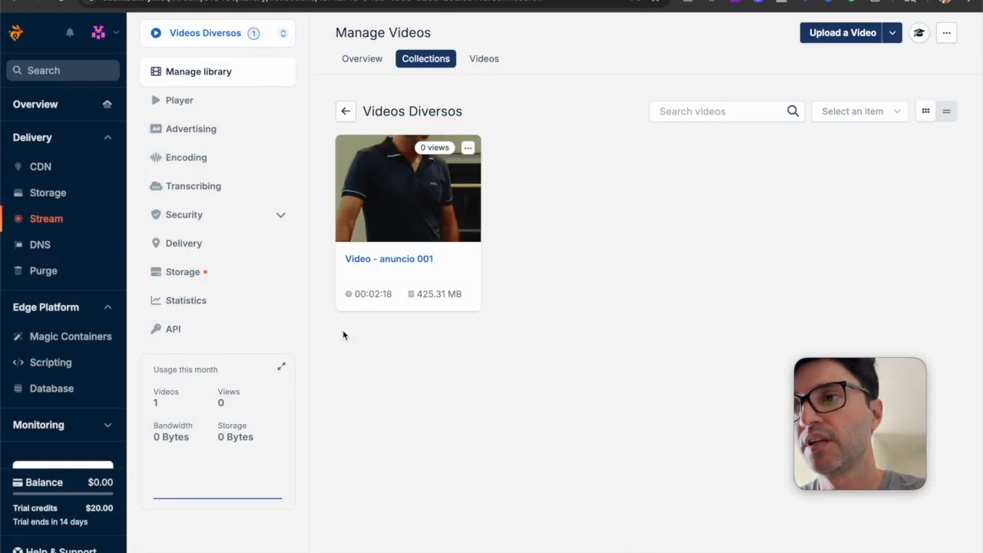
left_click(202, 100)
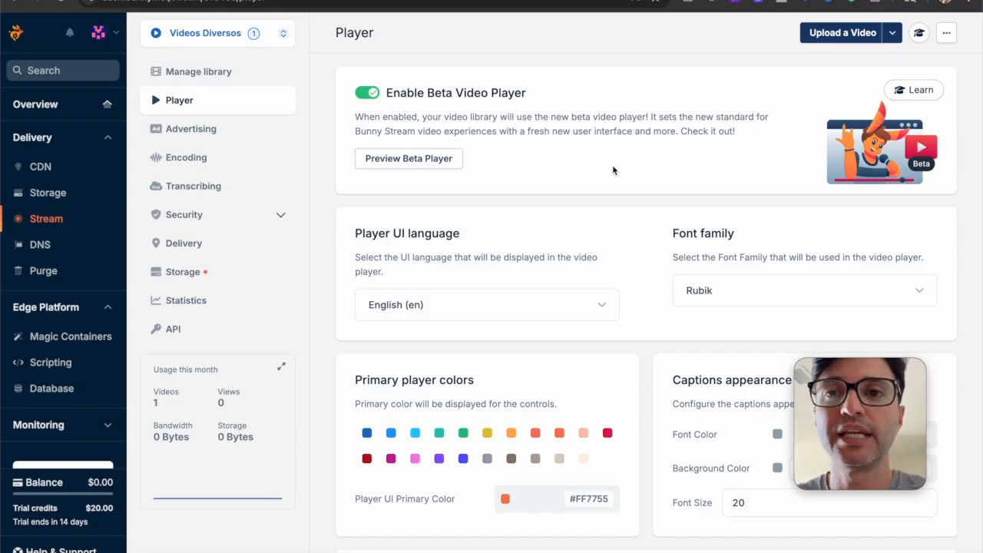
scroll(658, 220, "down", 3)
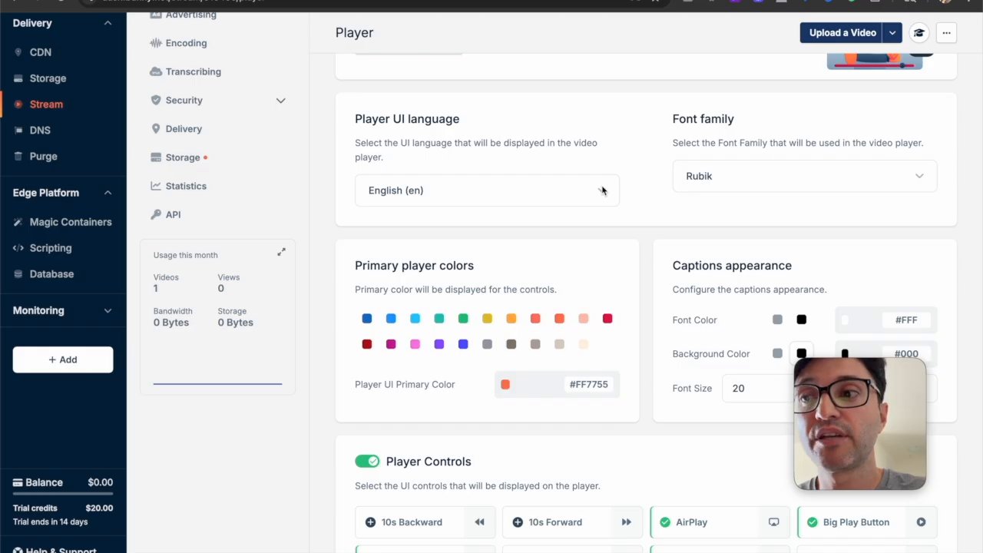
Set the player UI language to Portuguese (pt)
left_click(602, 191)
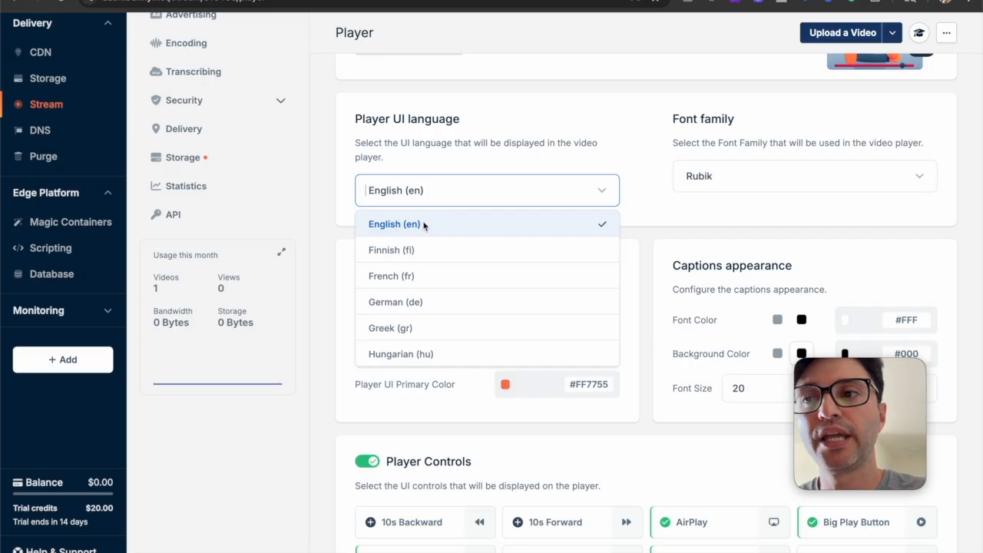
scroll(479, 288, "down", 2)
scroll(479, 290, "down", 5)
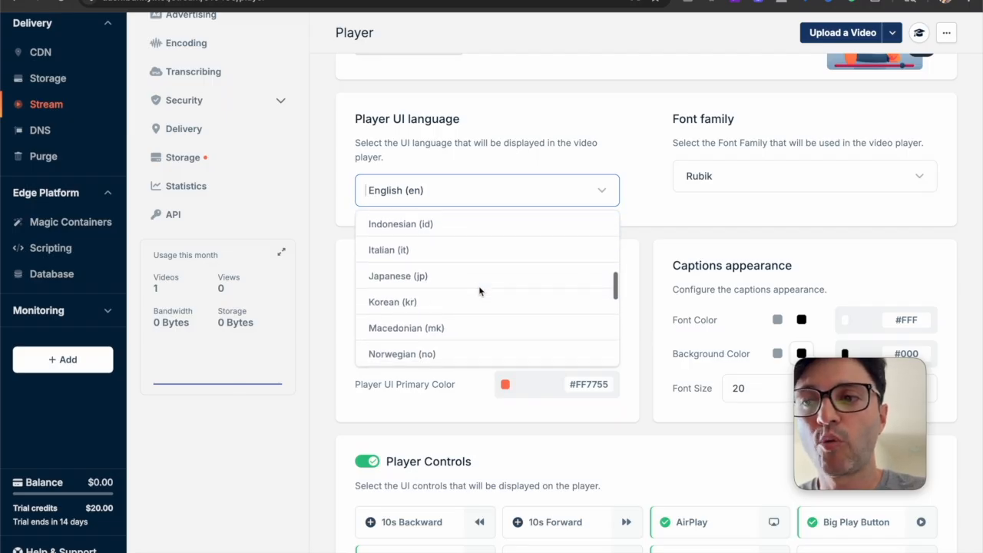
scroll(479, 290, "down", 3)
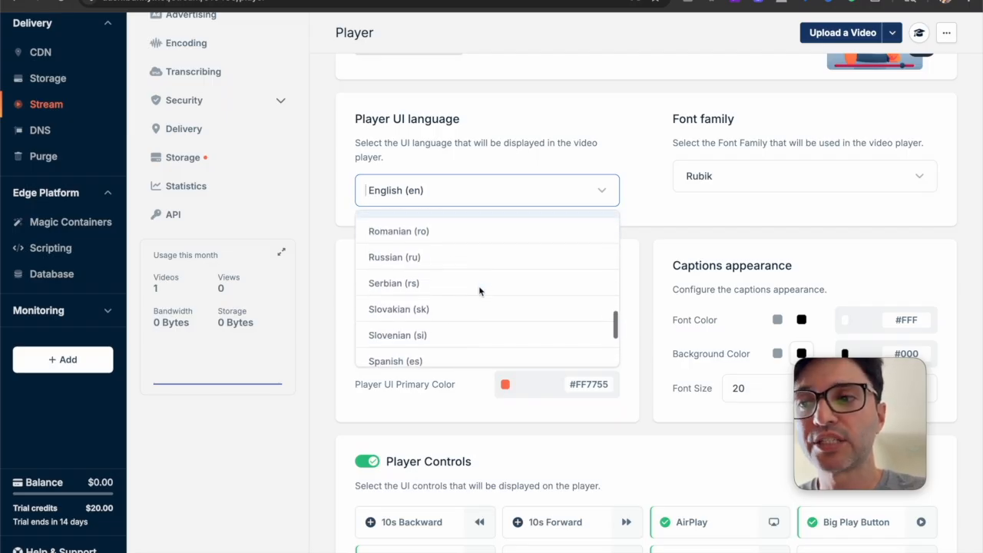
scroll(456, 299, "down", 4)
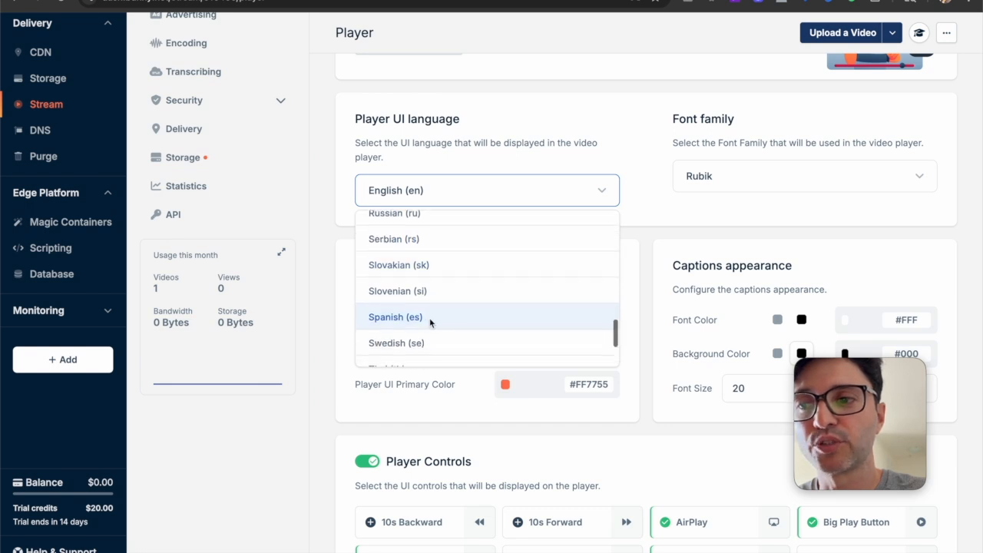
scroll(439, 308, "up", 2)
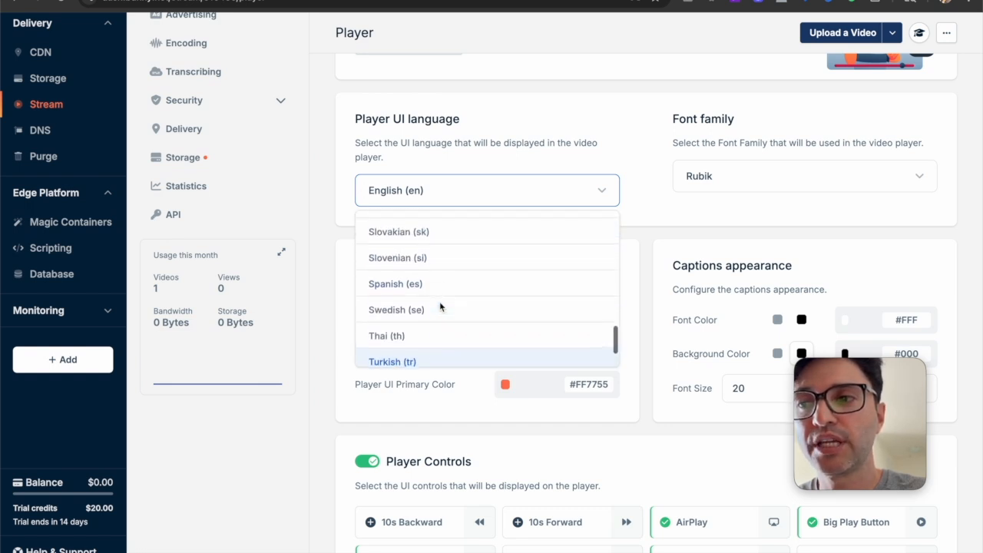
scroll(439, 307, "down", 2)
scroll(440, 307, "up", 4)
scroll(440, 307, "up", 1)
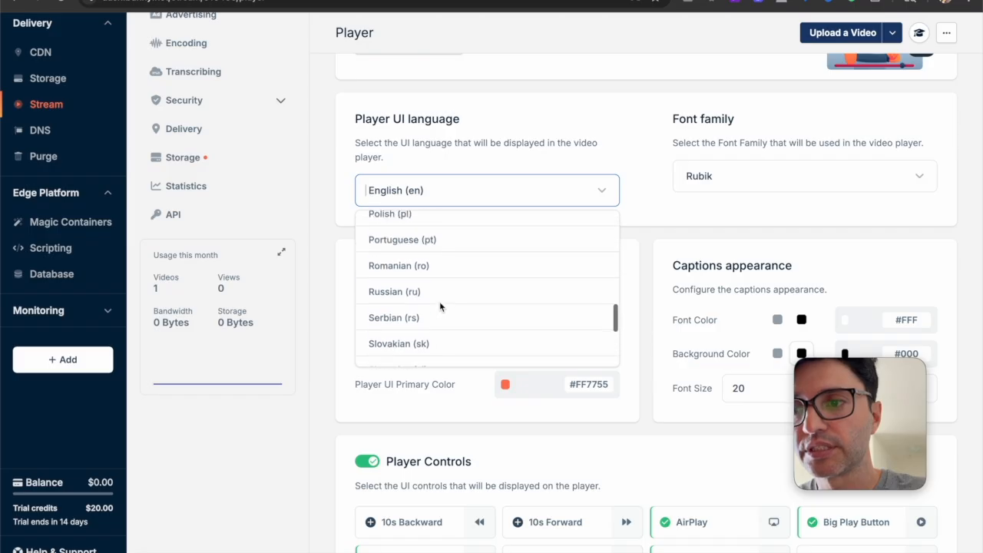
left_click(427, 240)
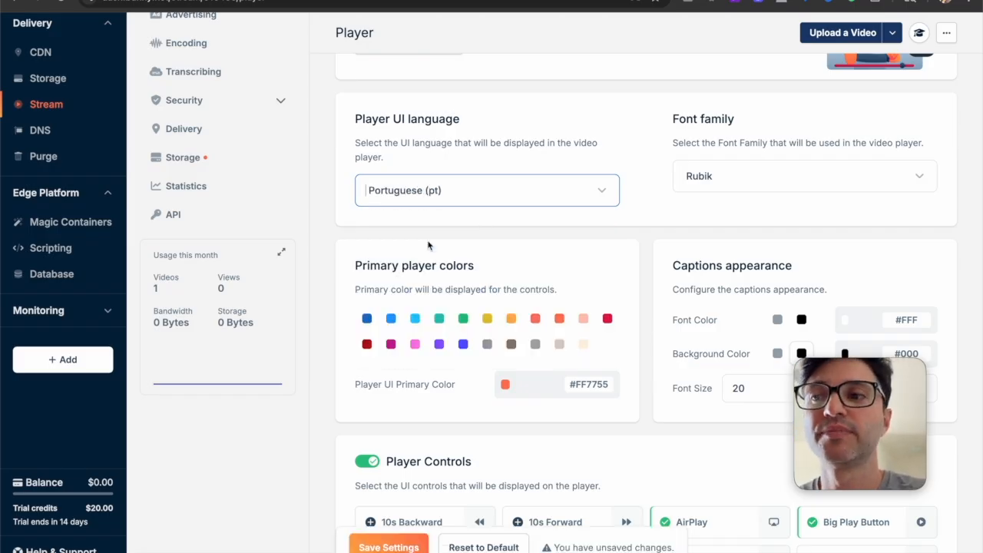
Change the player UI language to Spanish (es)
left_click(471, 191)
scroll(476, 308, "down", 2)
scroll(476, 308, "down", 1)
left_click(470, 281)
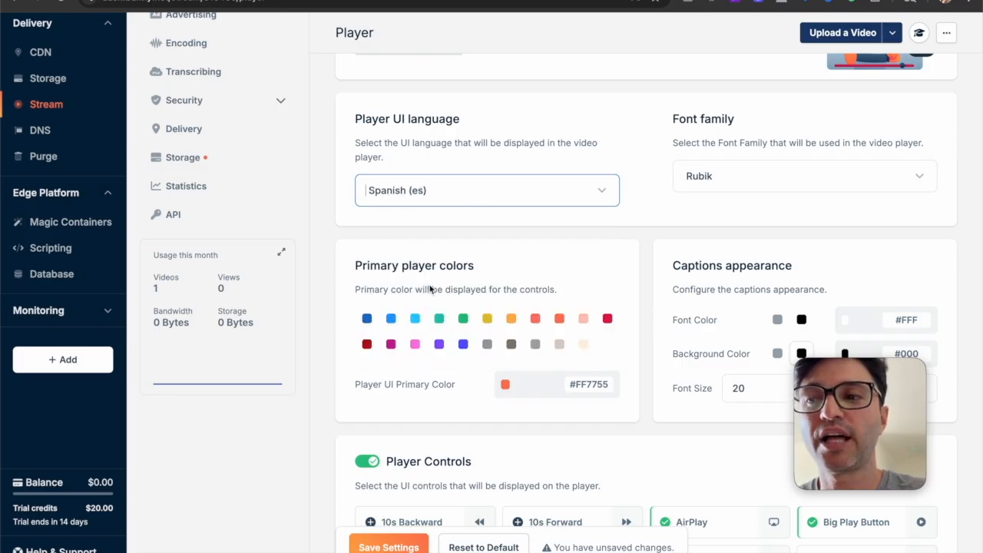
Set the player UI language back to English (en)
left_click(535, 199)
scroll(513, 259, "up", 5)
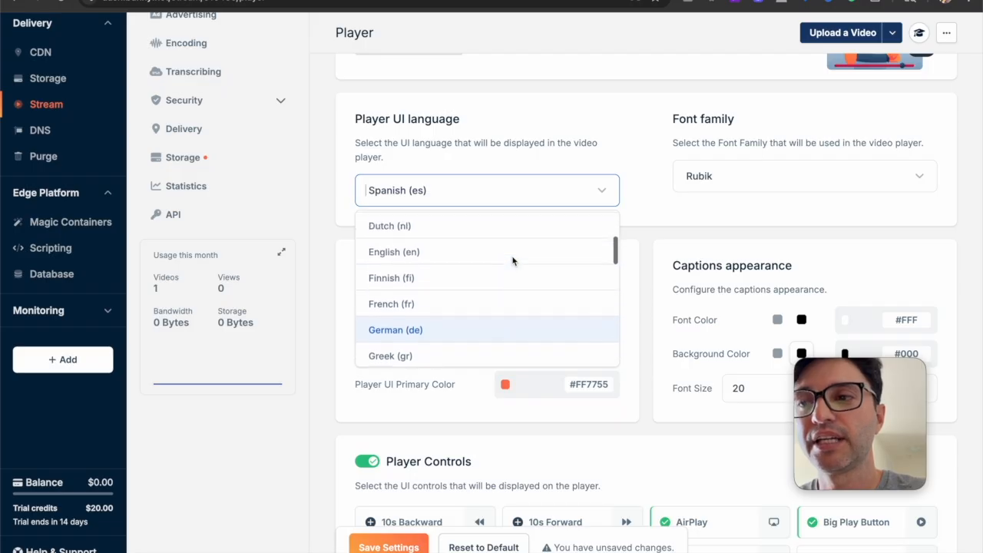
scroll(465, 330, "up", 1)
scroll(465, 327, "up", 3)
scroll(476, 315, "down", 3)
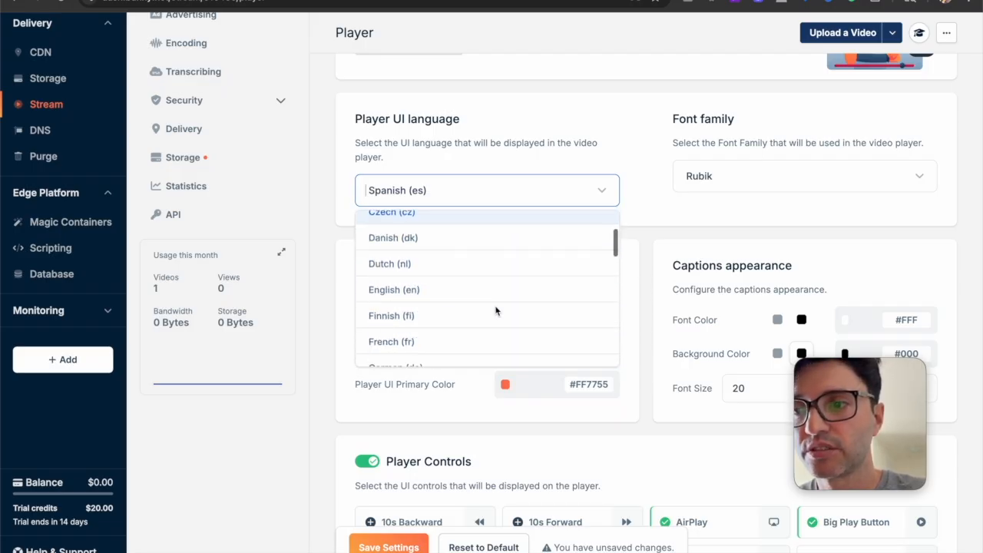
left_click(442, 292)
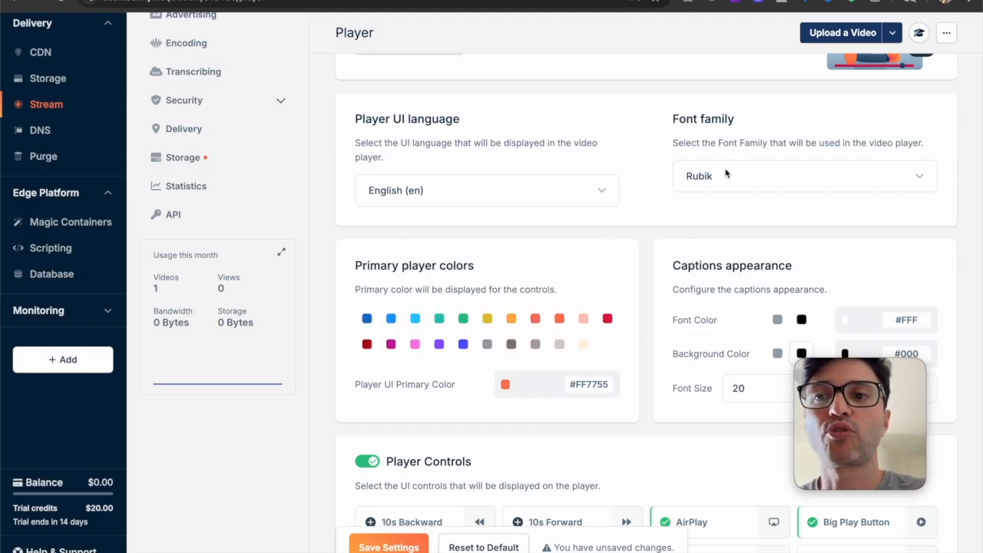
Disable AirPlay among the player controls
scroll(714, 200, "down", 5)
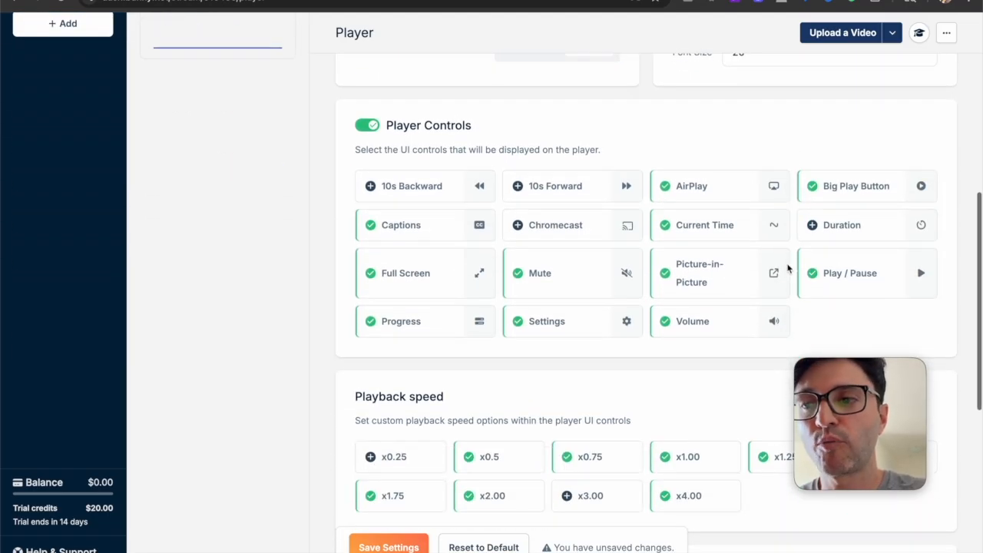
scroll(776, 313, "down", 1)
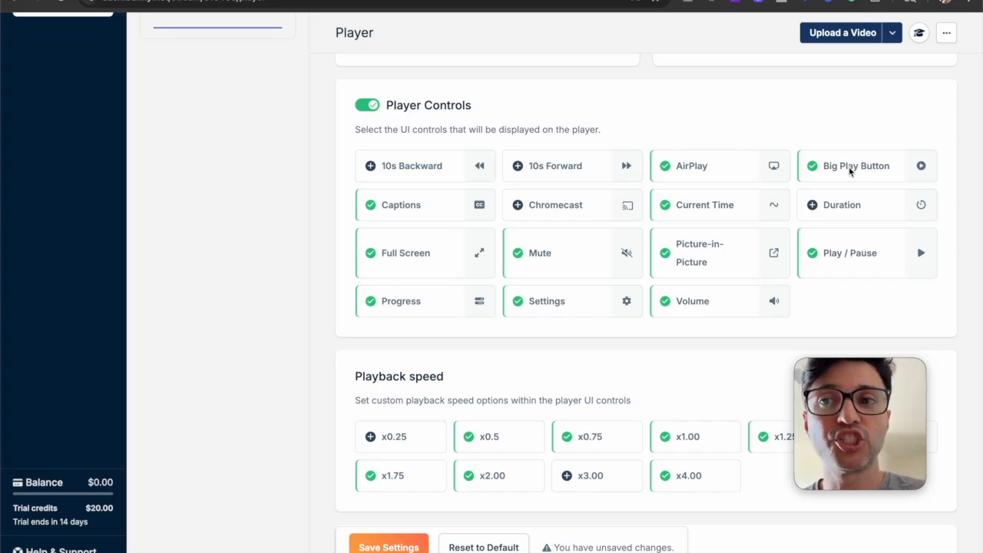
left_click(712, 172)
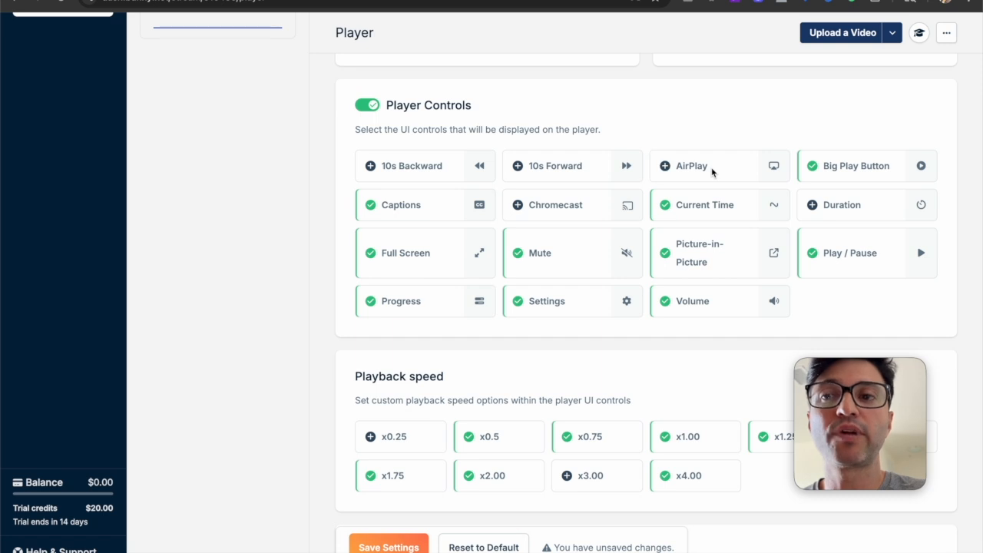
Toggle the Duration player control on and off again twice
left_click(852, 208)
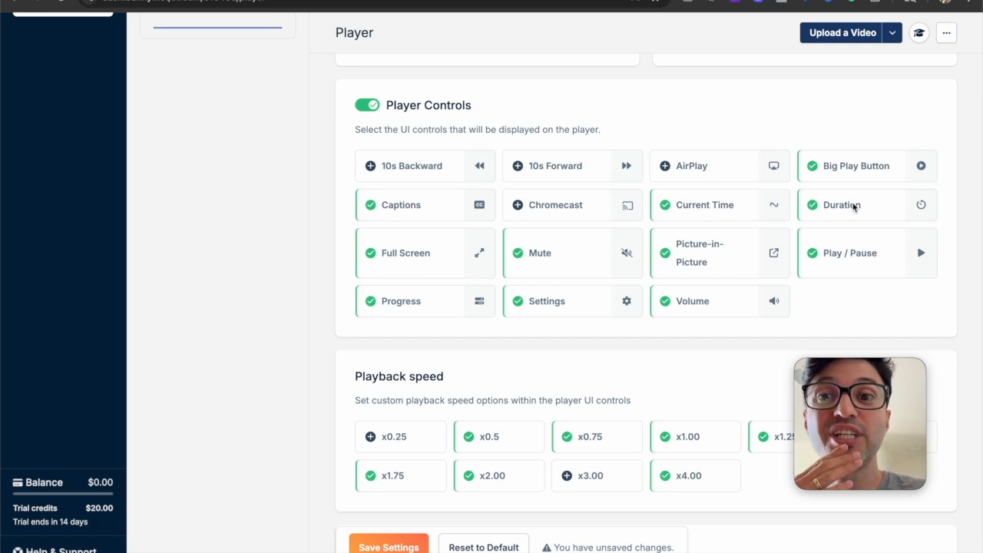
left_click(853, 208)
left_click(852, 207)
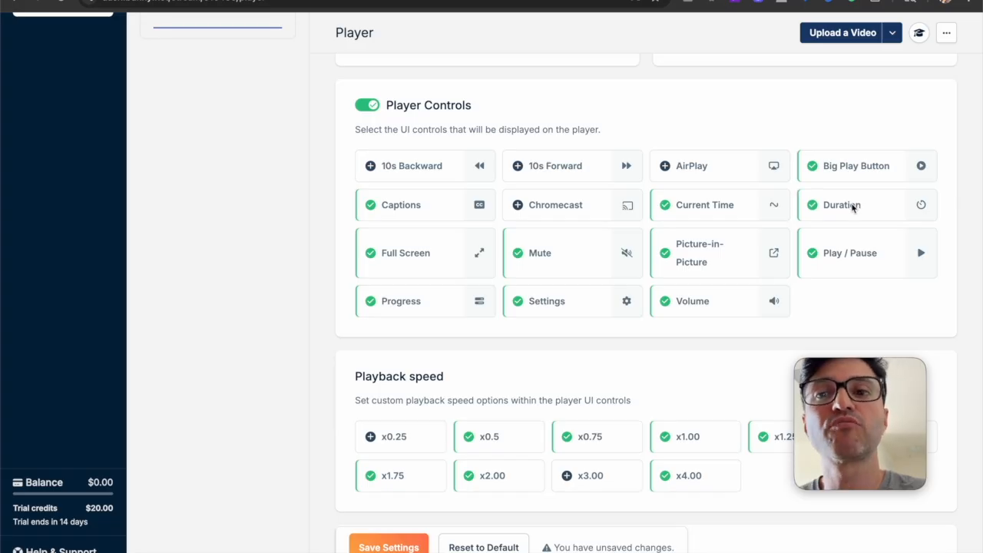
left_click(852, 207)
Disable the Play / Pause, Volume, Mute, Full Screen and Captions player controls
left_click(870, 258)
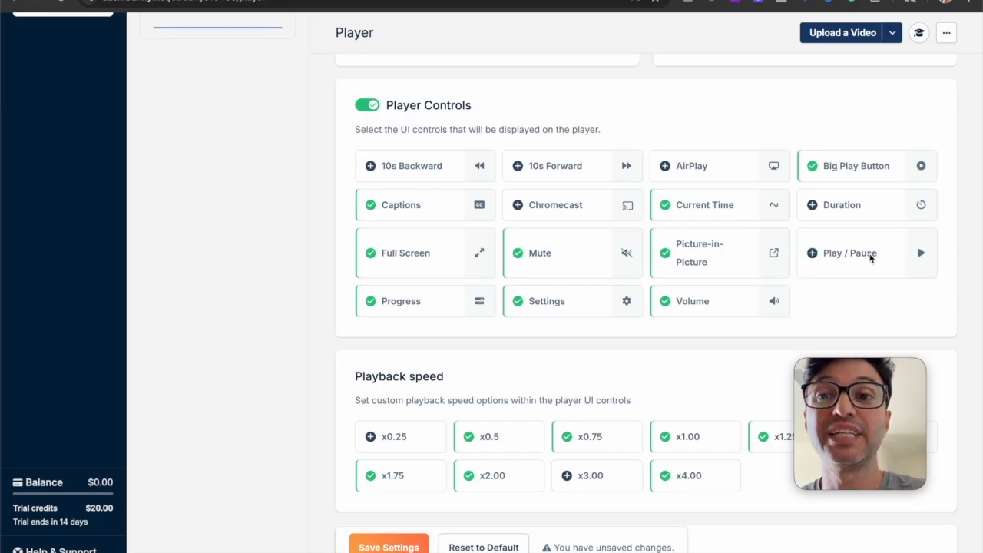
left_click(709, 304)
left_click(557, 258)
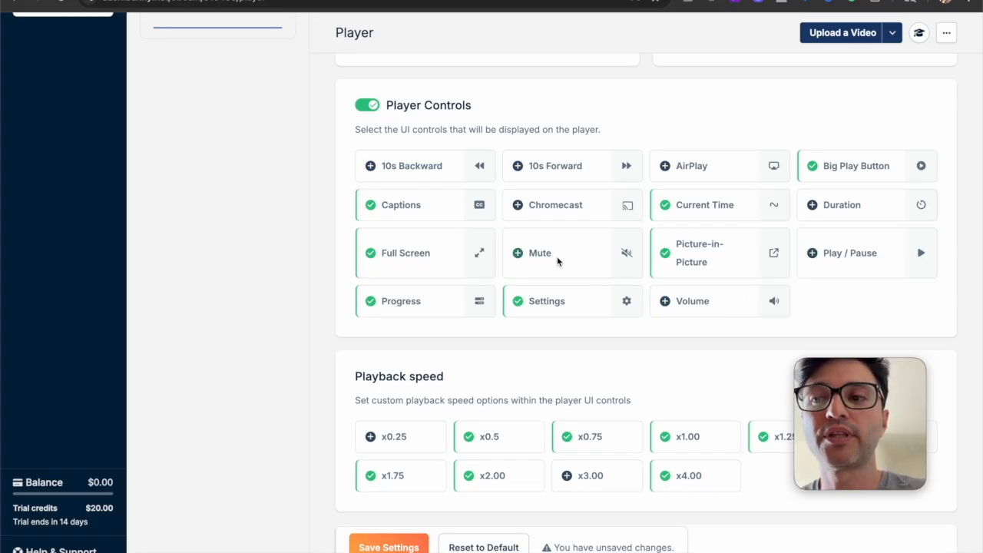
left_click(430, 253)
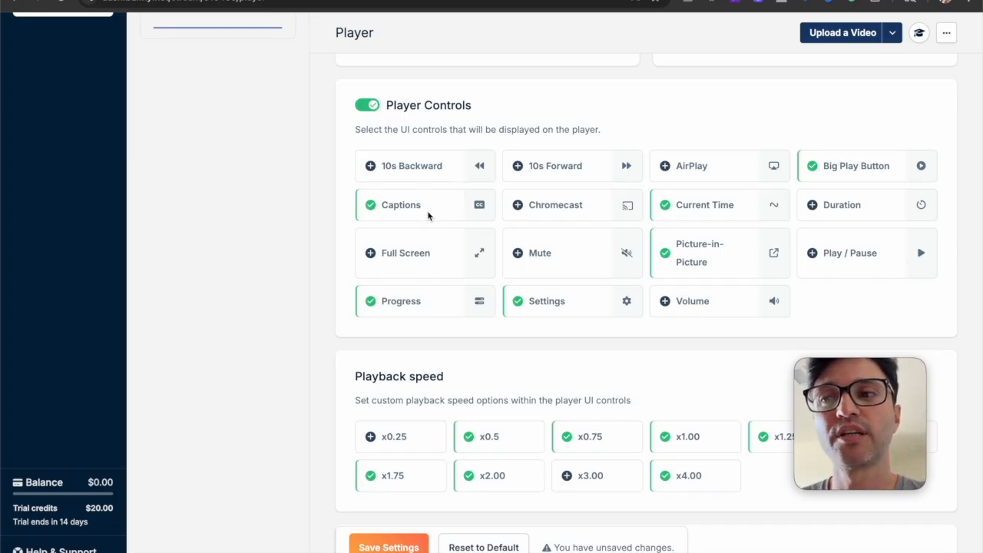
Disable the playback speed options x0.5, x0.75, x1.25, x1.50, x1.75, x2.00 and x4.00, keeping only x1.00
scroll(445, 214, "down", 5)
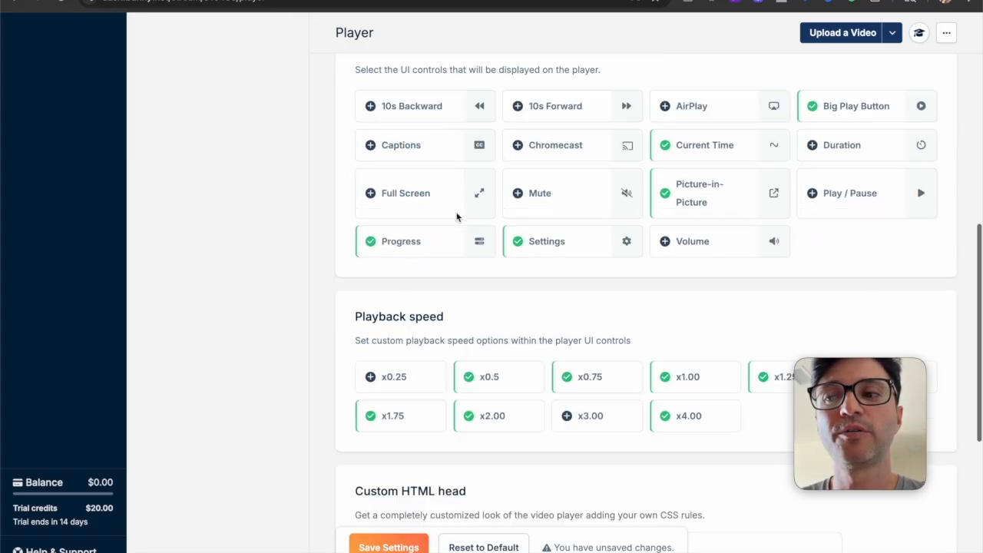
left_click(500, 243)
left_click(418, 280)
left_click(516, 281)
left_click(587, 244)
left_click(680, 281)
left_click(787, 244)
left_click(885, 244)
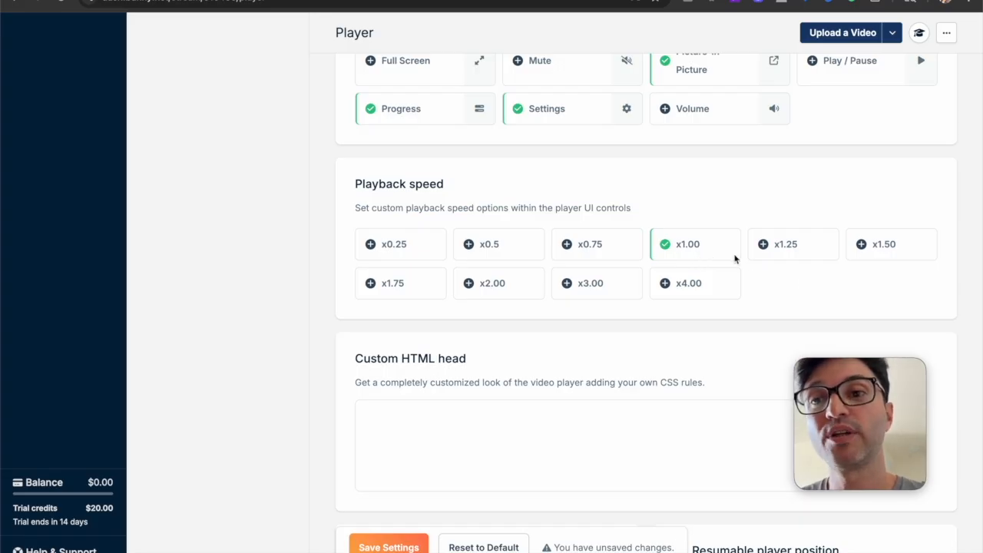
Enable the x2.00 and x1.50 playback speed options
left_click(492, 289)
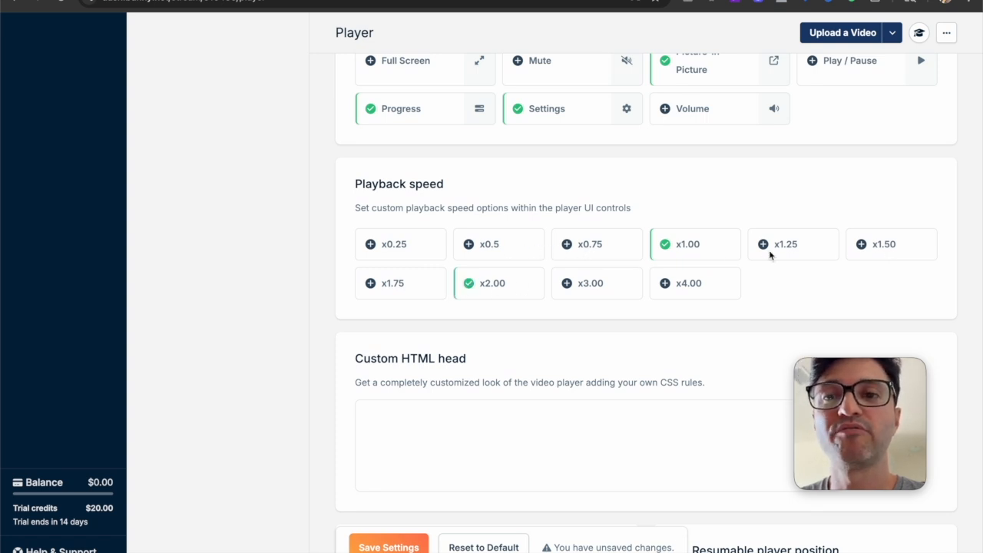
left_click(860, 246)
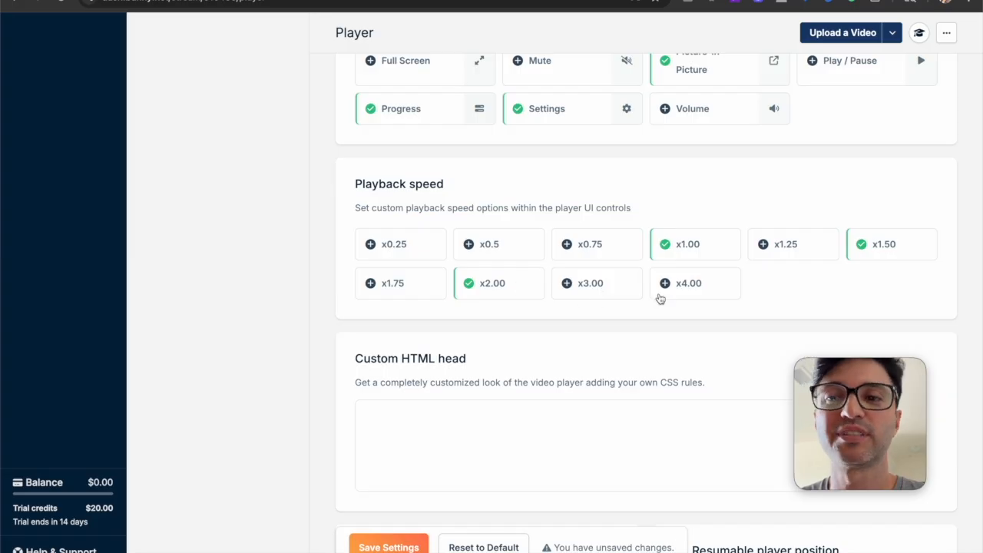
Leave the player settings for the Advertising settings, discarding all unsaved player changes
scroll(684, 298, "down", 2)
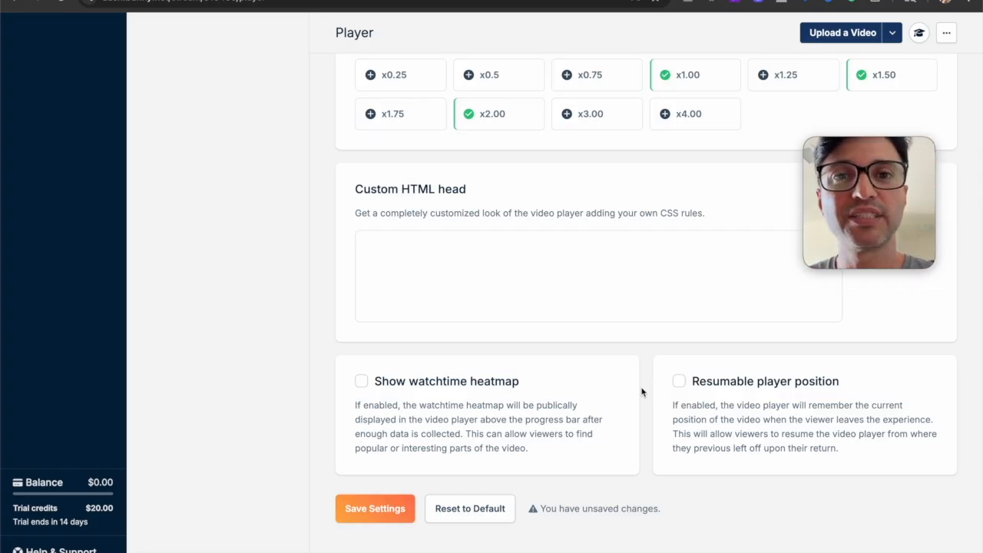
scroll(579, 377, "up", 15)
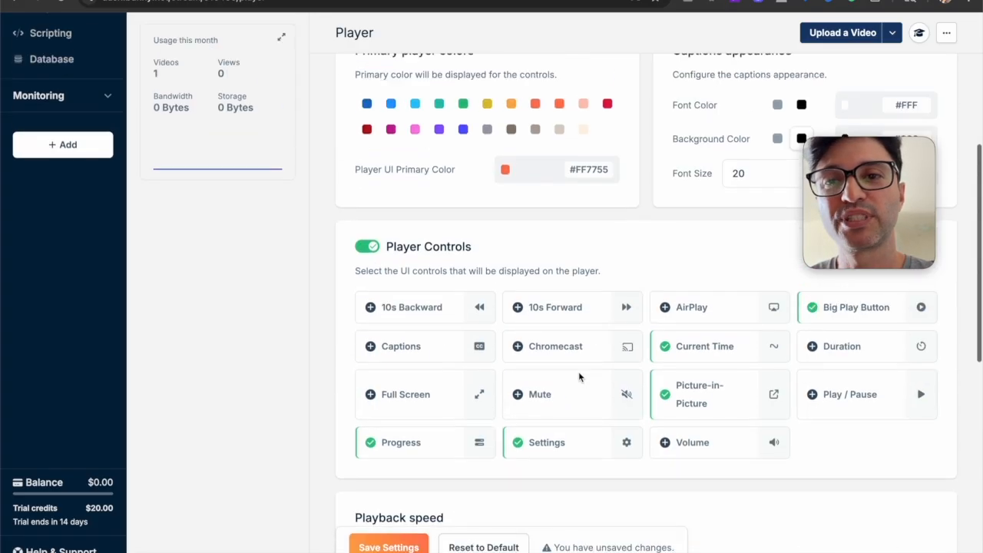
left_click(192, 128)
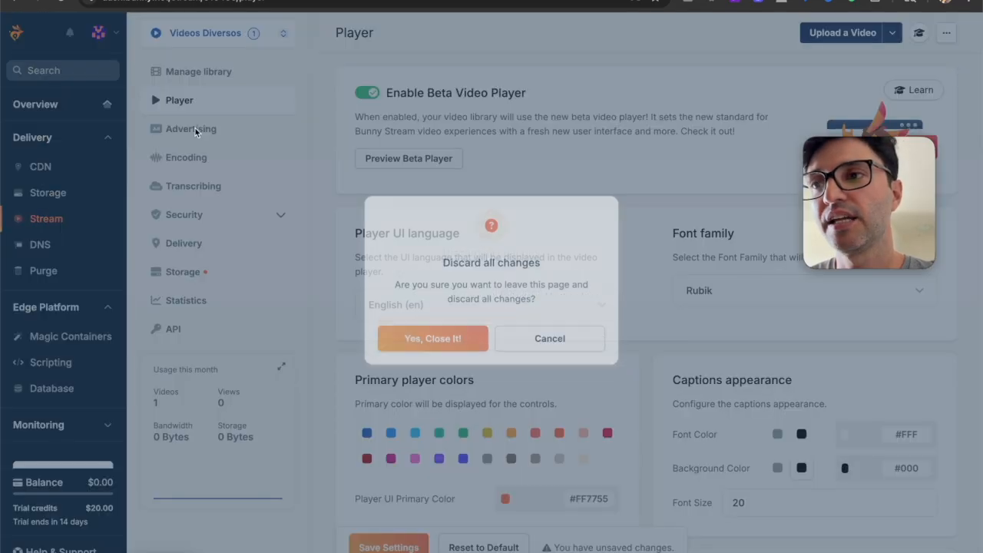
left_click(457, 349)
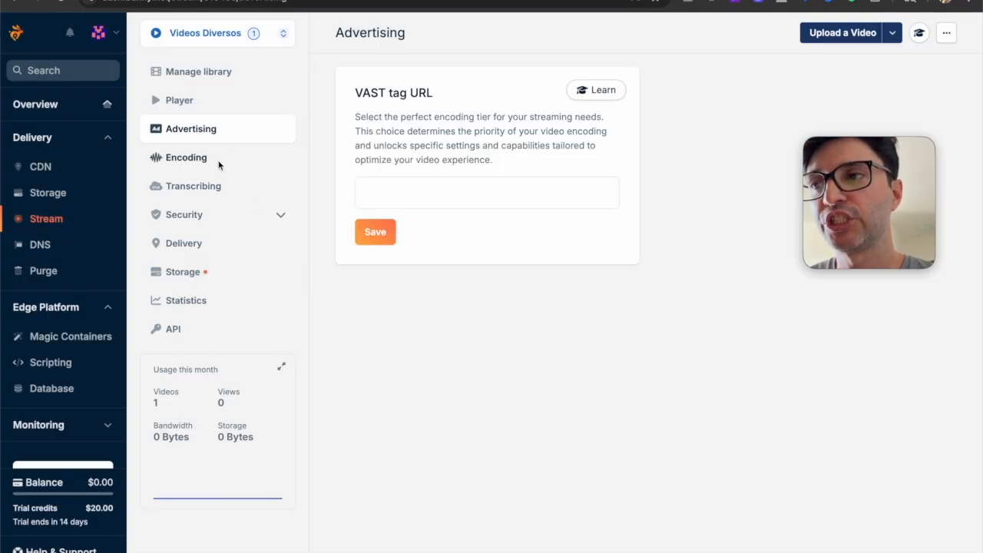
Open the Encoding settings and examine the encoding tiers, file and audio options, enabled resolutions and output codecs
left_click(210, 157)
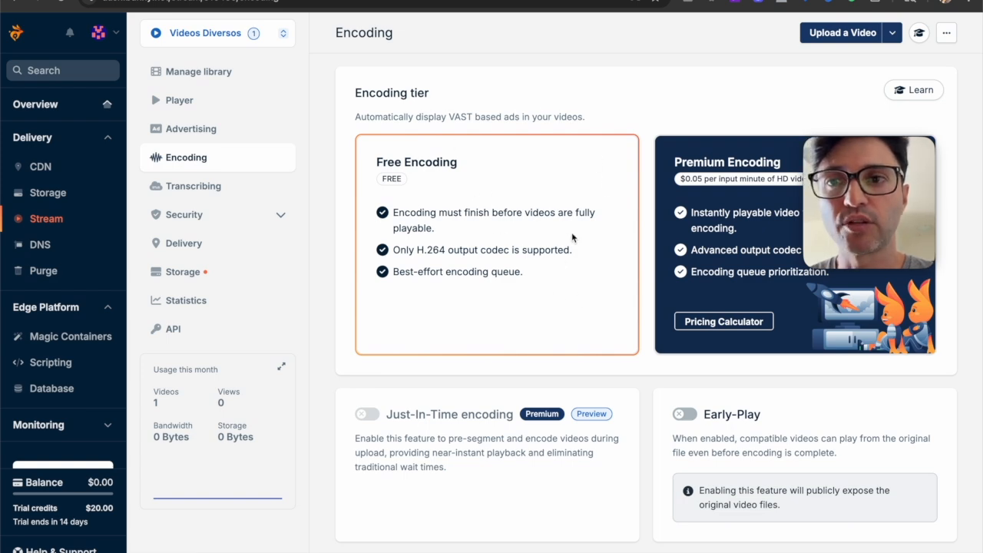
scroll(571, 234, "down", 1)
scroll(571, 237, "down", 4)
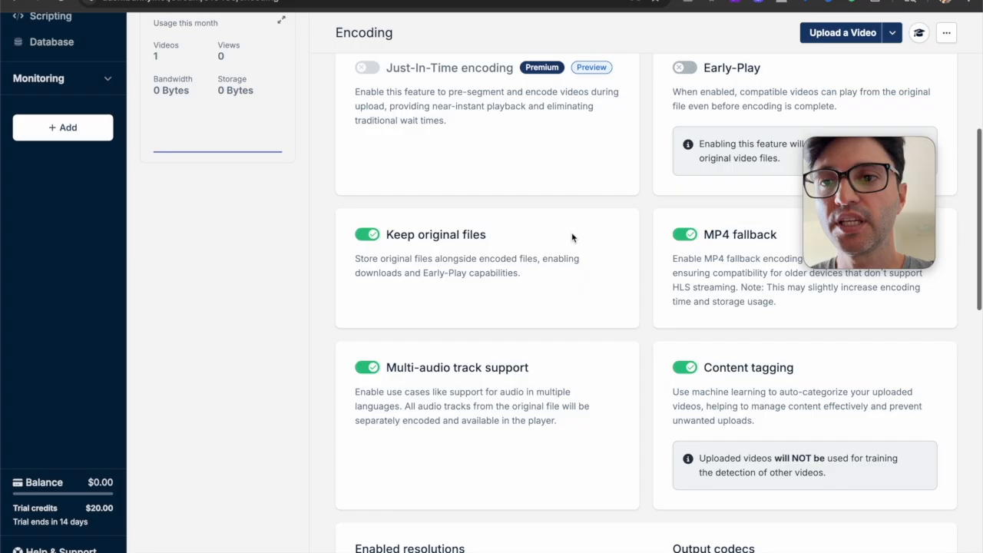
scroll(571, 237, "down", 3)
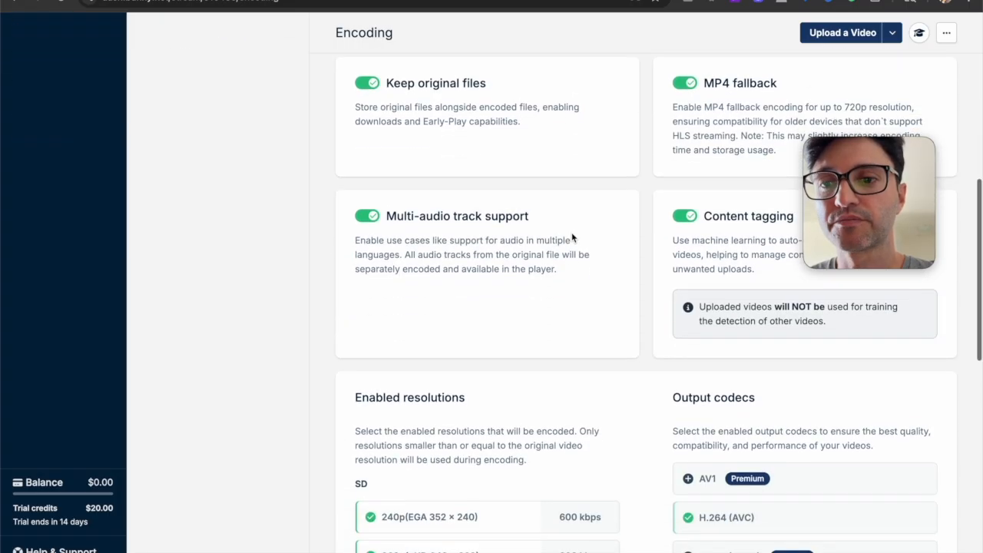
scroll(572, 237, "down", 4)
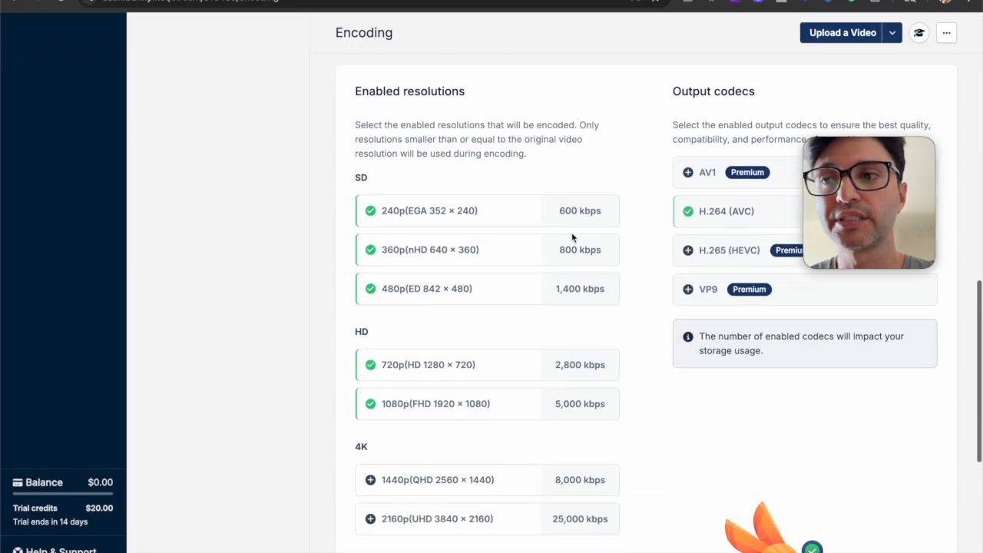
left_click_drag(877, 197, 877, 440)
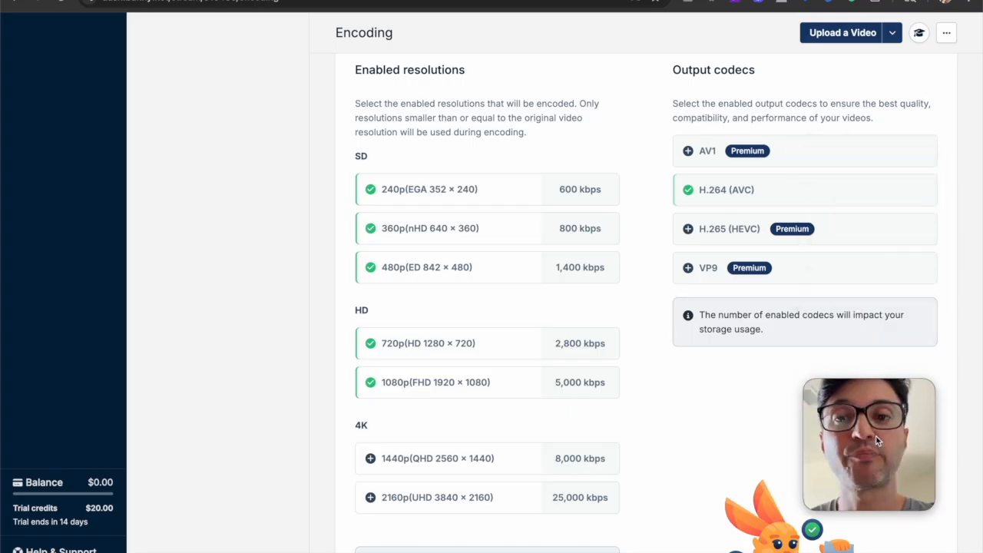
Disable the 240p, 360p, 480p and 720p encoding resolutions, keep 1080p enabled, and enable 1440p
scroll(492, 307, "down", 1)
left_click(435, 235)
left_click(448, 193)
left_click(448, 154)
left_click(456, 347)
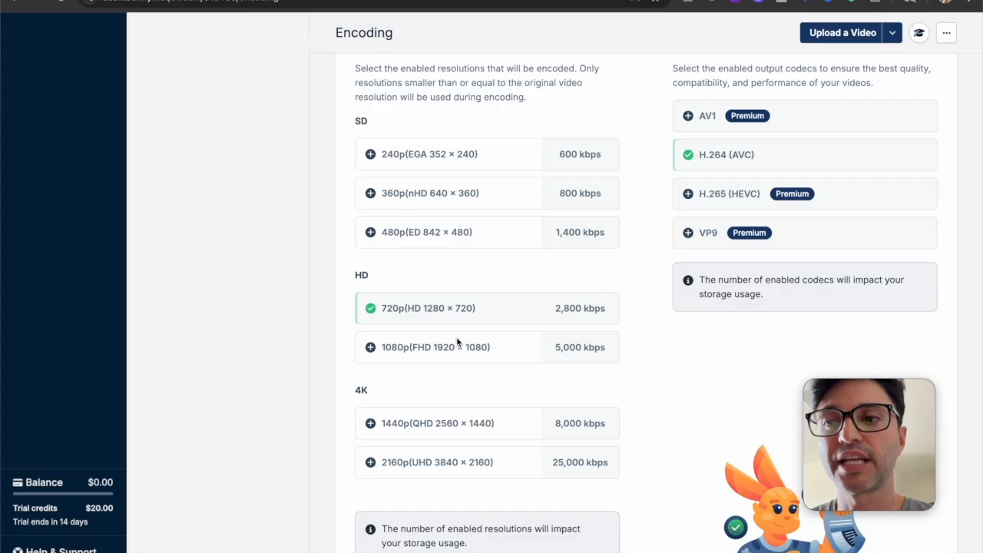
left_click(458, 347)
left_click(475, 317)
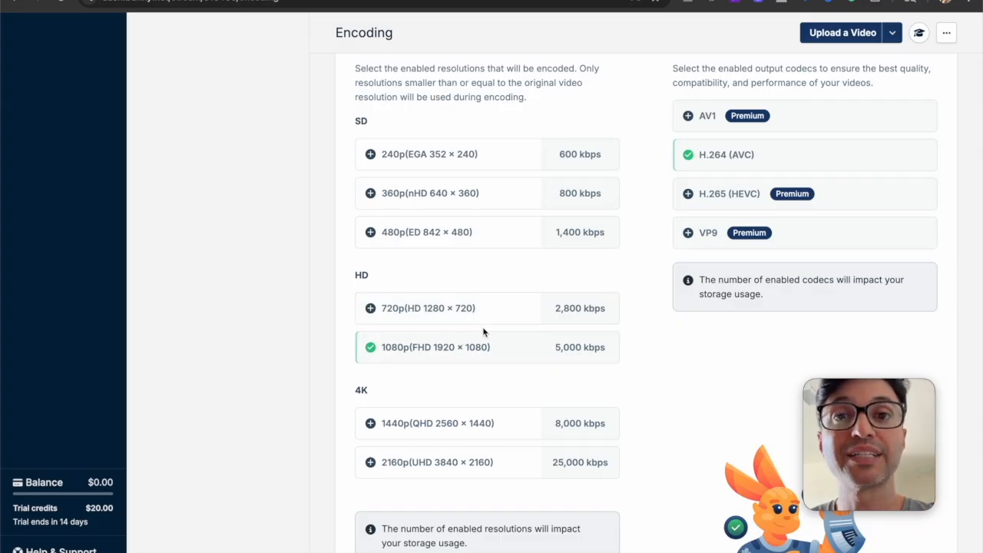
scroll(482, 348, "down", 1)
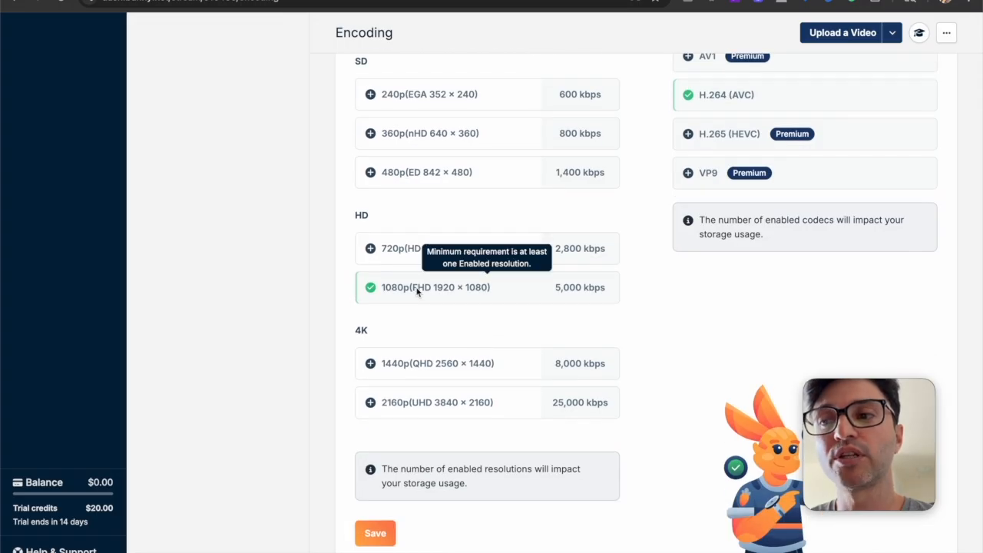
left_click(447, 368)
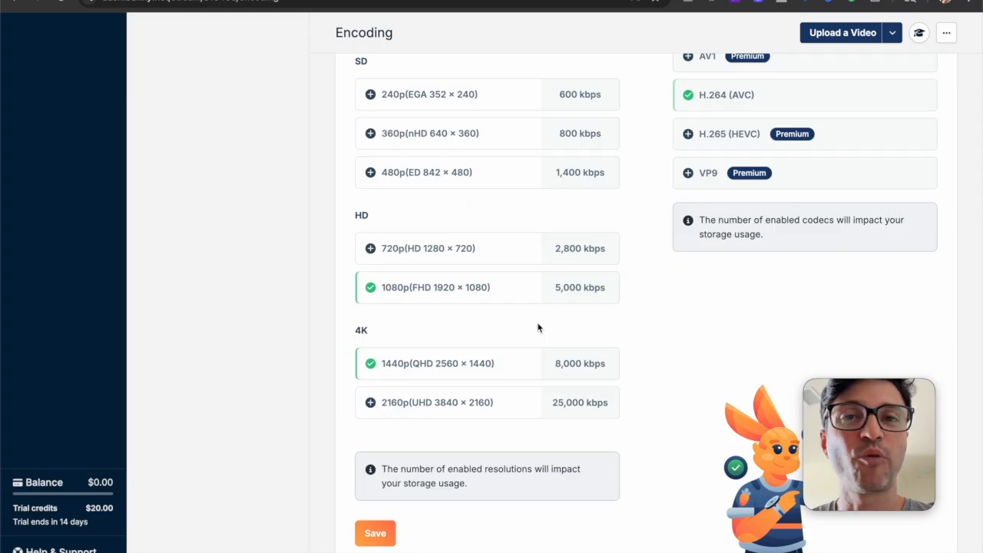
Leave the Encoding settings for the Transcribing settings, discarding all unsaved encoding changes
scroll(539, 326, "up", 2)
scroll(618, 229, "up", 4)
scroll(619, 229, "up", 2)
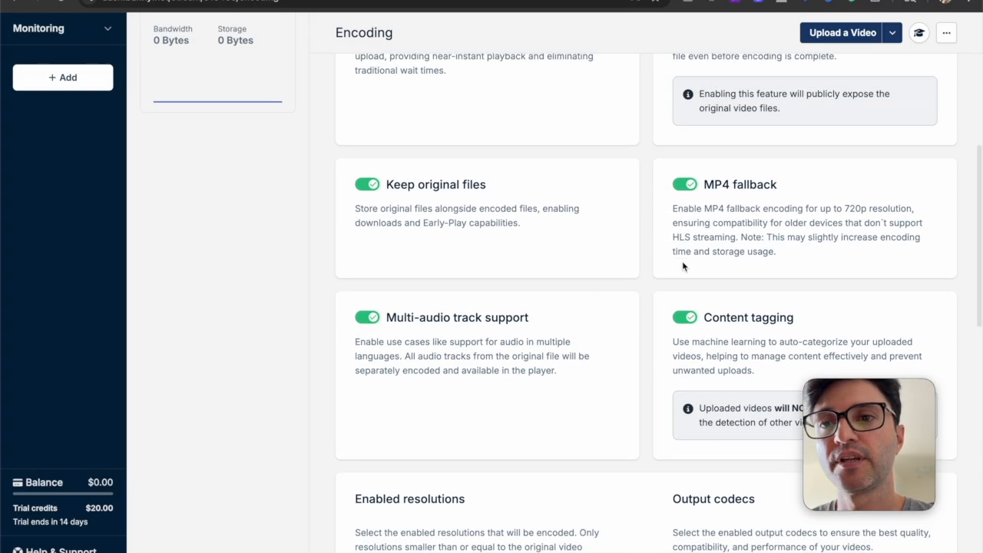
scroll(529, 271, "up", 2)
scroll(568, 319, "up", 1)
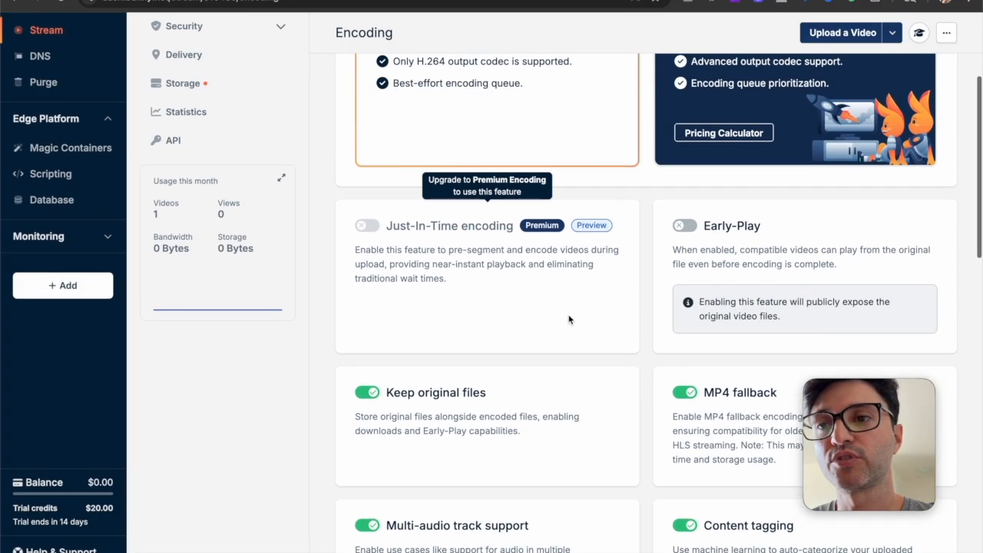
scroll(567, 321, "up", 3)
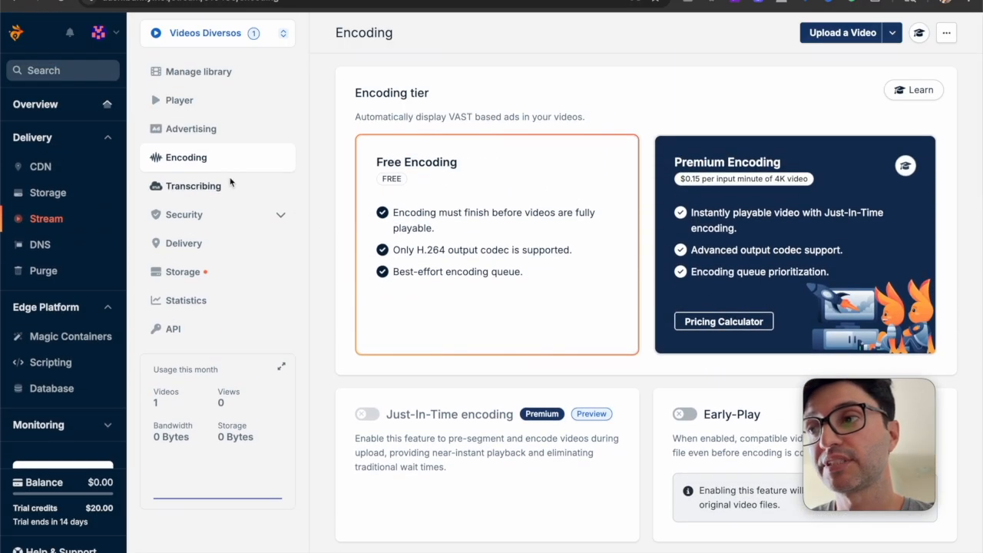
left_click(205, 188)
left_click(454, 349)
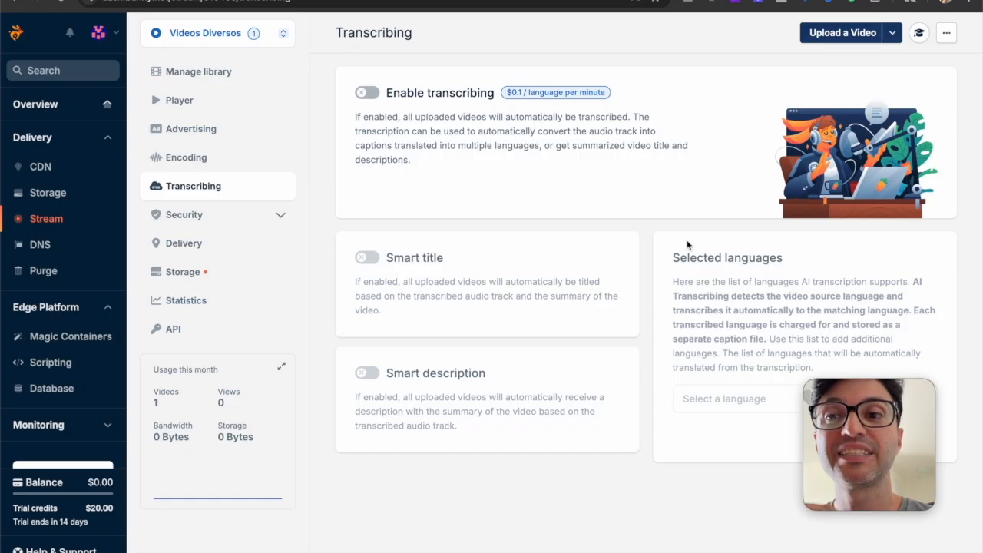
Open the library's general security settings and examine the direct play and domain restriction options
scroll(751, 261, "down", 1)
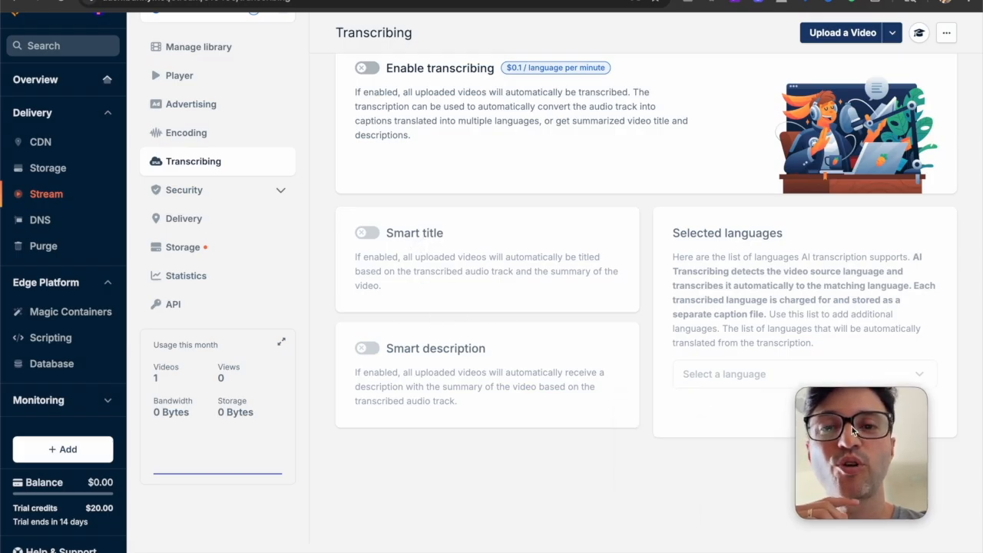
left_click(265, 191)
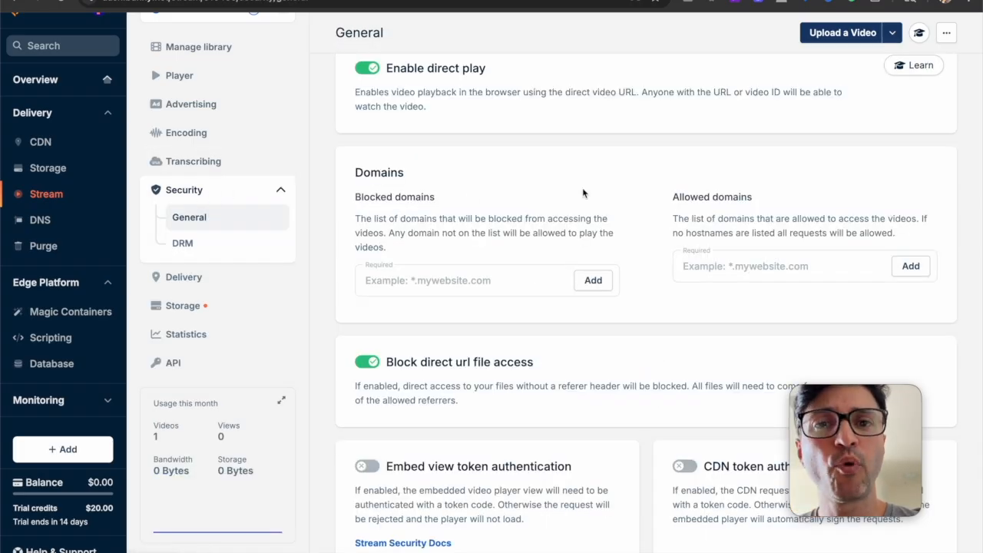
scroll(581, 188, "up", 1)
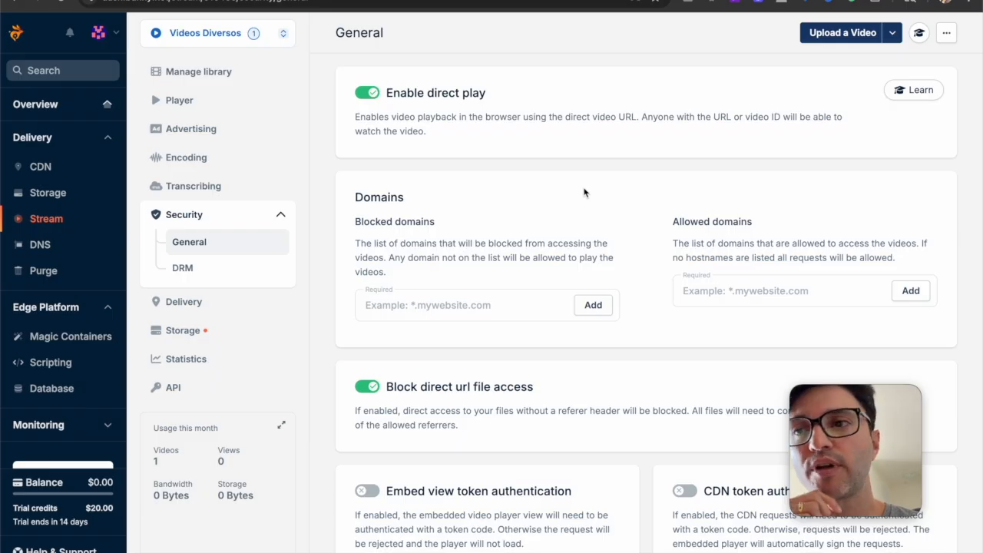
scroll(586, 186, "down", 1)
scroll(587, 186, "up", 1)
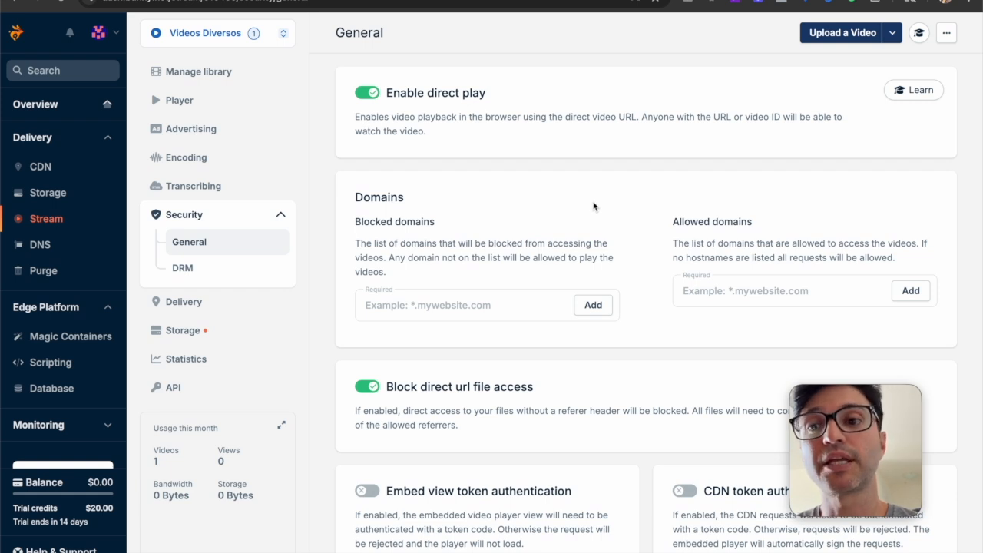
Examine the allowed and blocked domain entries, direct URL file blocking and token authentication options without adding a domain
left_click(735, 297)
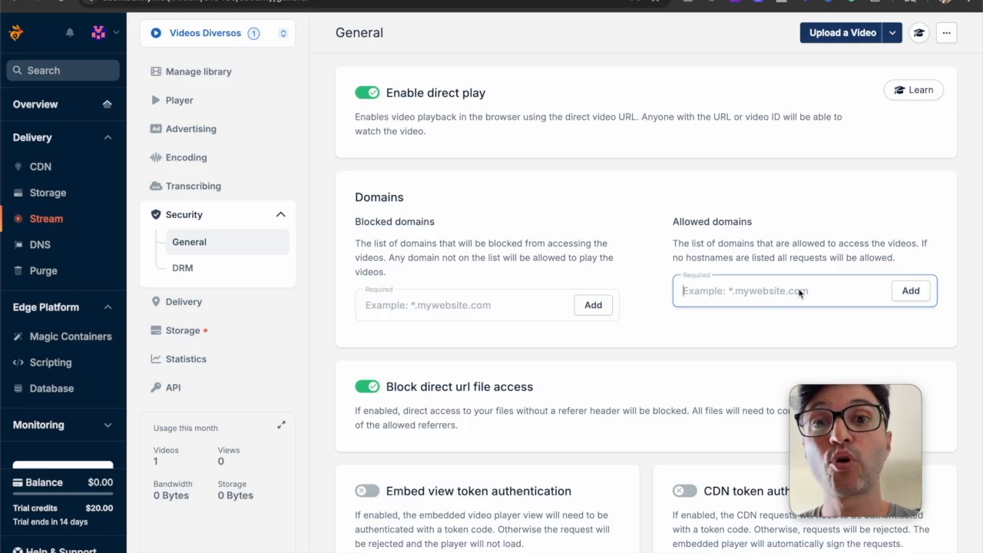
left_click(461, 311)
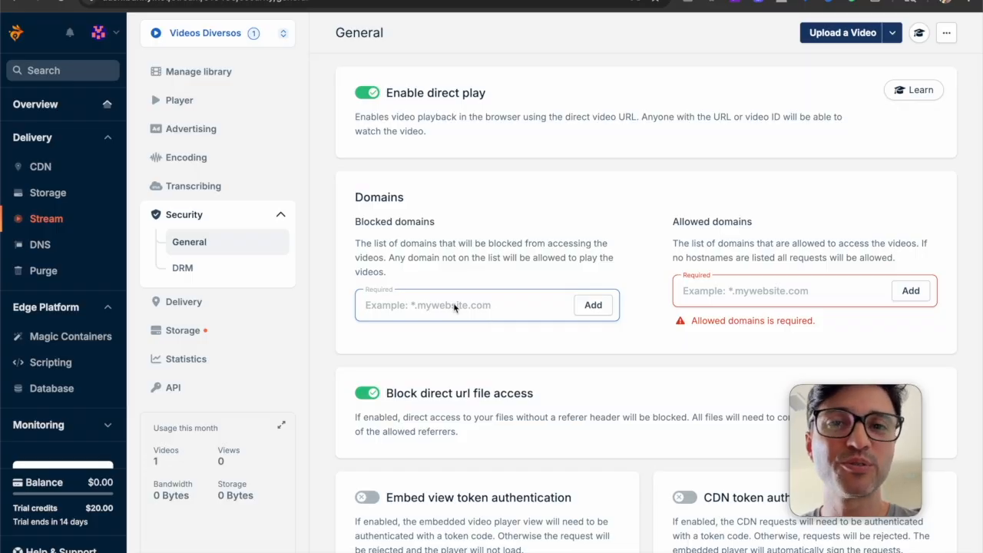
left_click(756, 295)
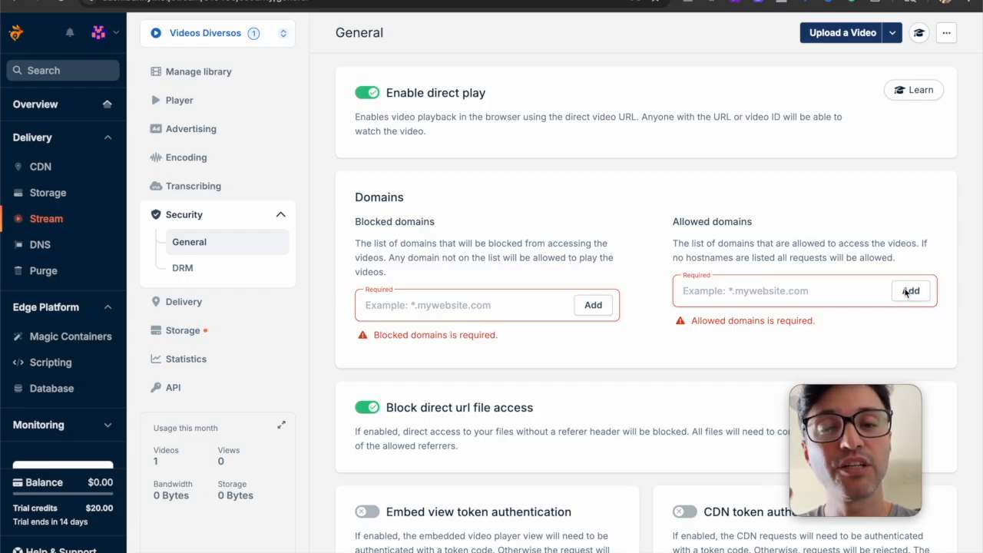
scroll(886, 323, "down", 3)
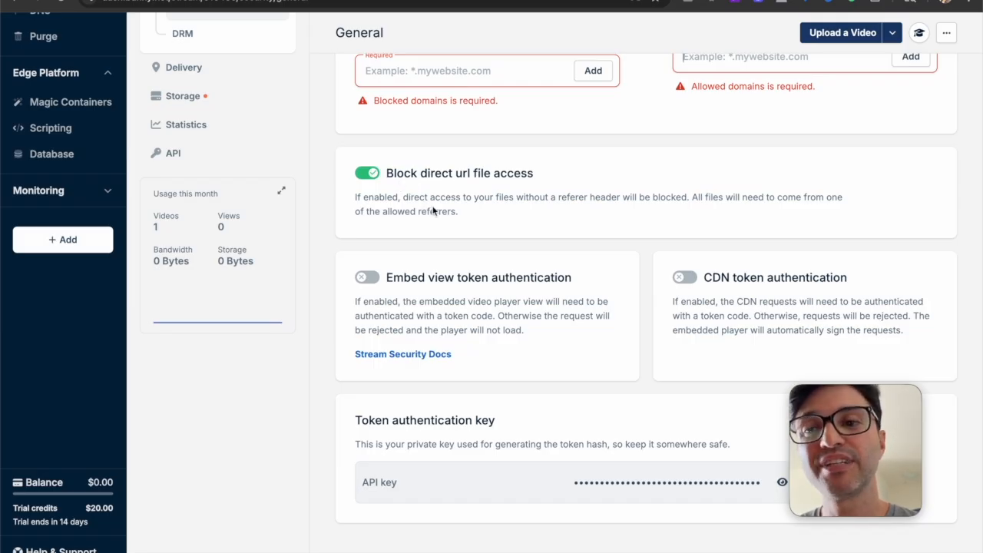
scroll(434, 211, "up", 5)
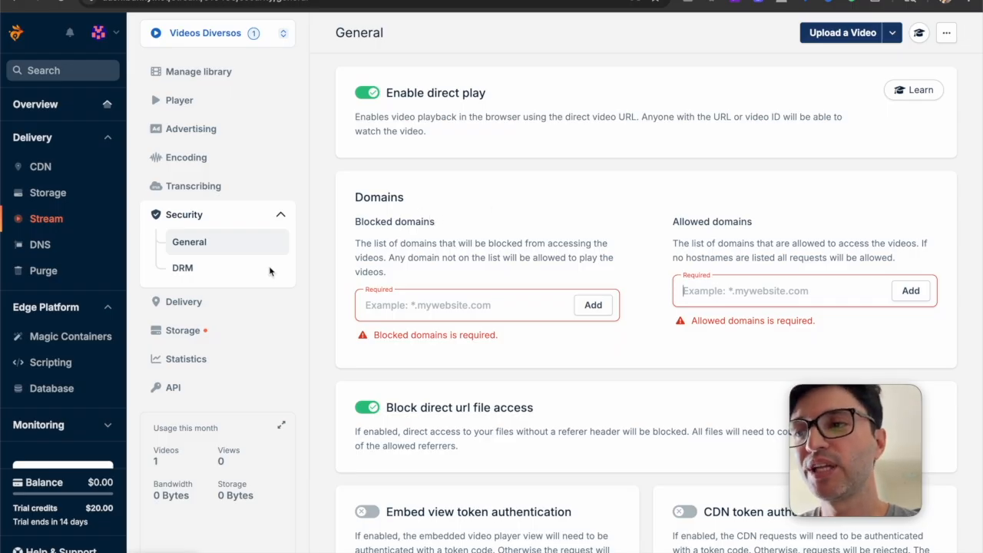
Open the library's Delivery settings and examine the tier choice, routing filters and delivery cost
scroll(260, 269, "down", 1)
left_click(184, 241)
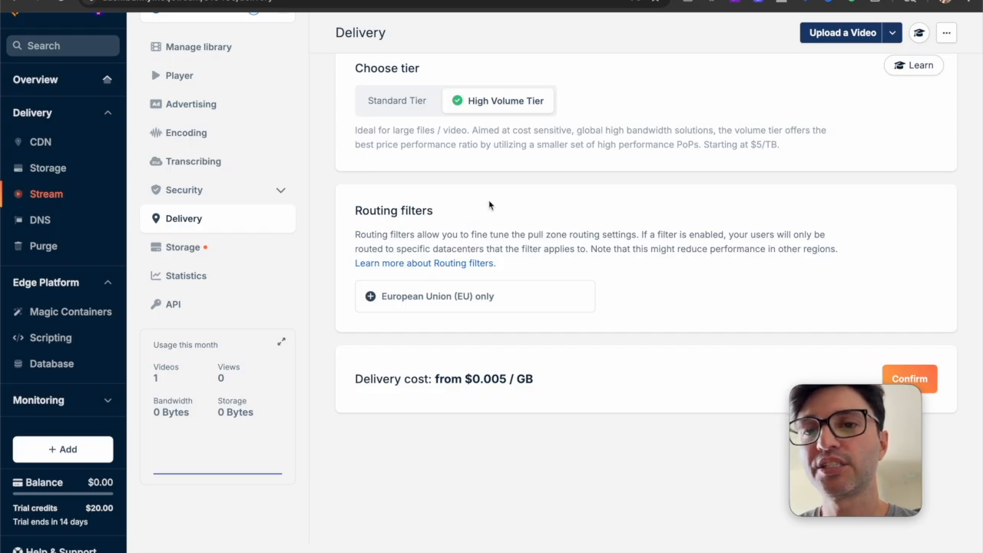
scroll(489, 205, "up", 1)
scroll(489, 205, "down", 1)
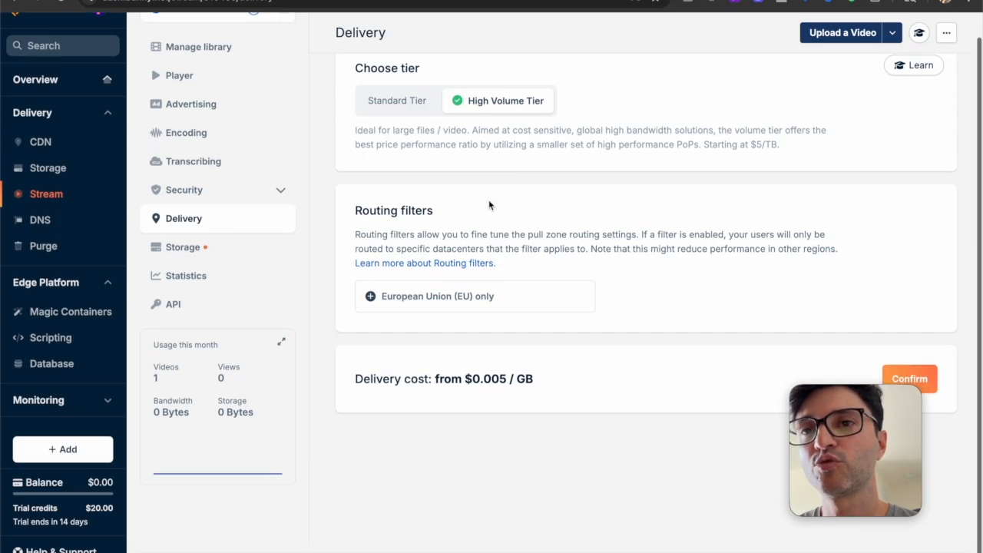
Open the library's Storage settings and examine the GEO replication map and available regions
left_click(207, 248)
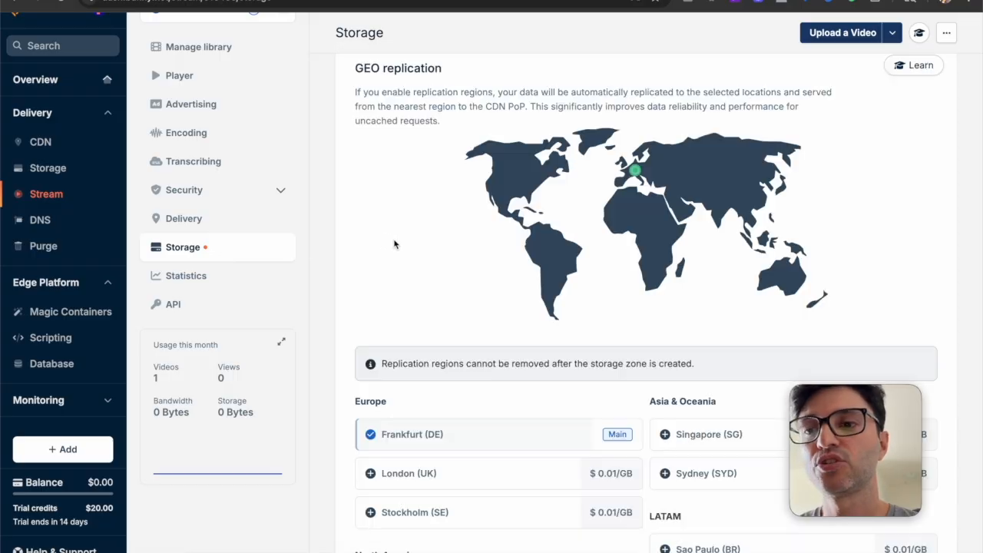
scroll(394, 244, "down", 1)
scroll(394, 244, "down", 3)
scroll(394, 244, "up", 4)
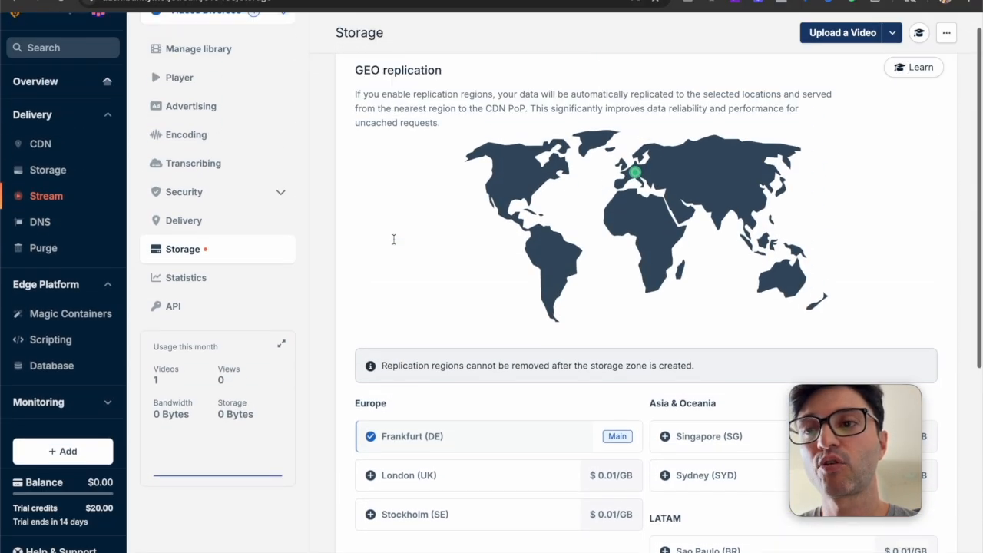
Open the library's Statistics and examine view history, watch time, country maps and bandwidth served
left_click(238, 301)
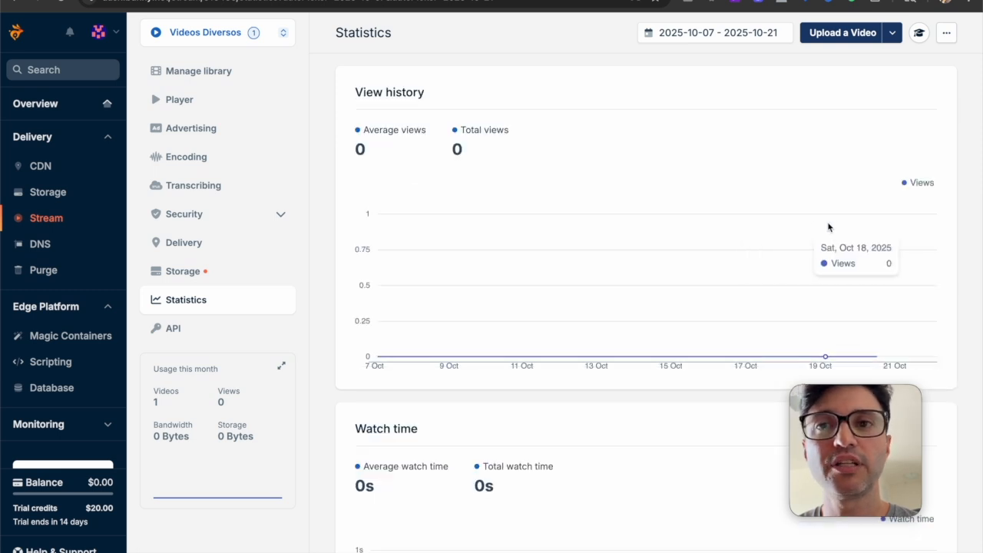
scroll(815, 227, "down", 5)
scroll(813, 228, "down", 10)
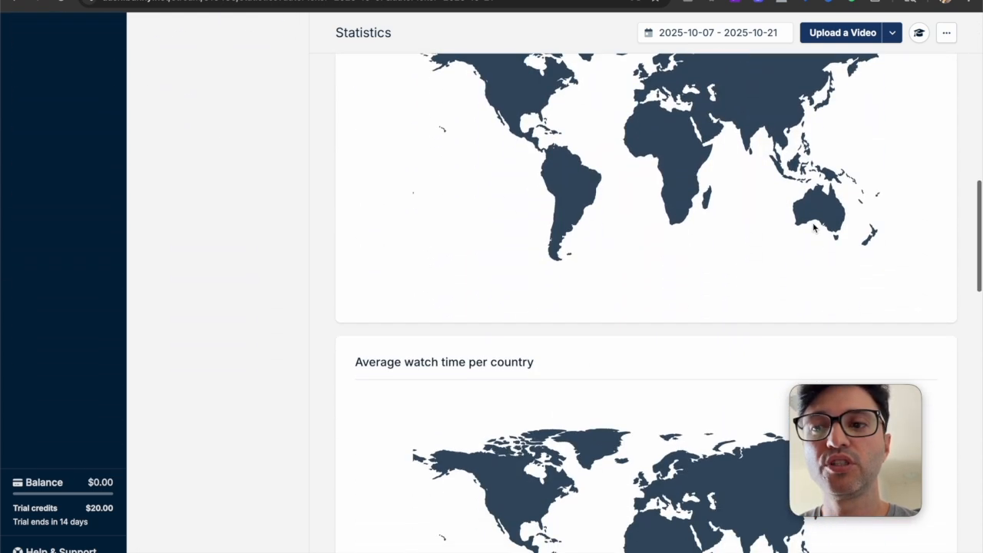
scroll(779, 229, "down", 5)
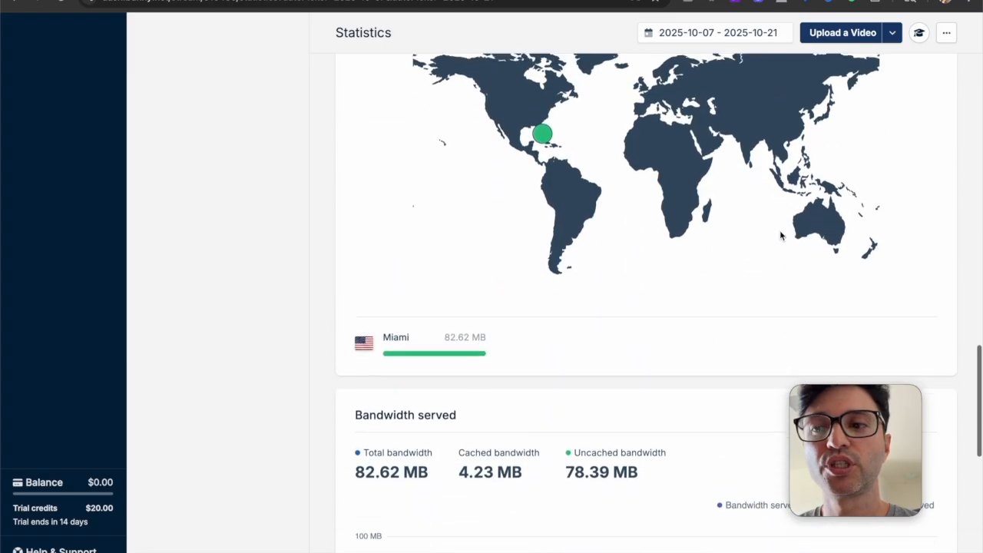
scroll(779, 230, "up", 9)
scroll(779, 235, "up", 10)
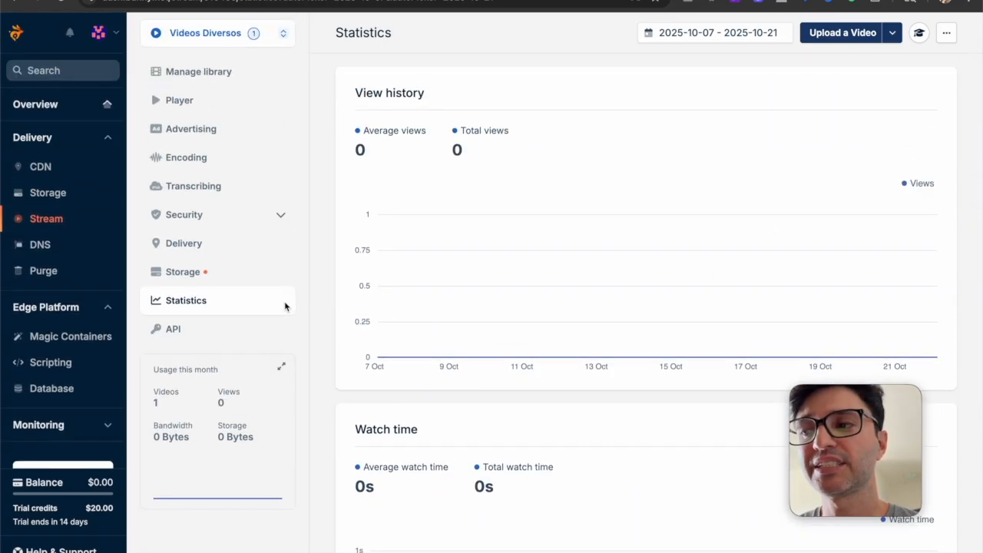
Open the account's billing overview, view the personal details form for claiming $30 extra trial credits, and close it
left_click(72, 508)
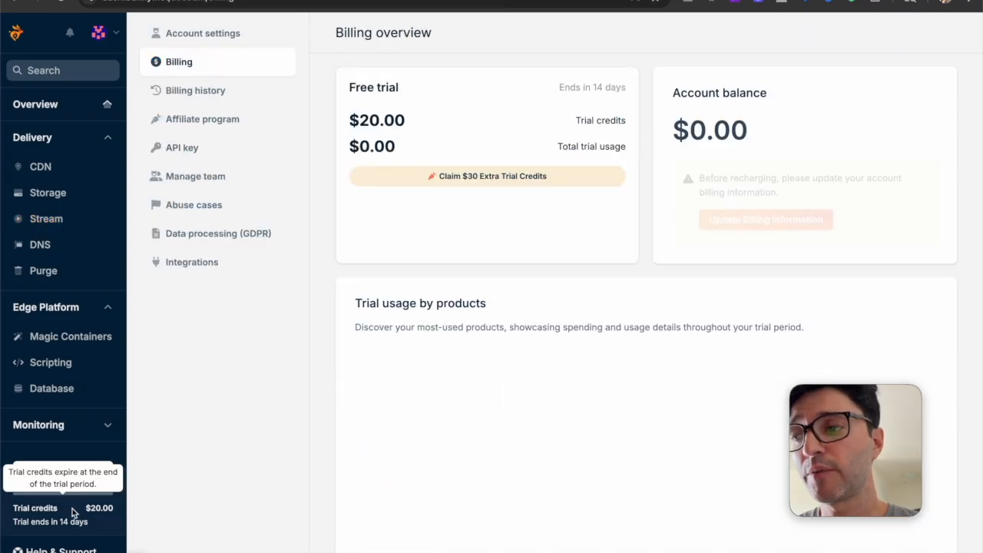
left_click(484, 183)
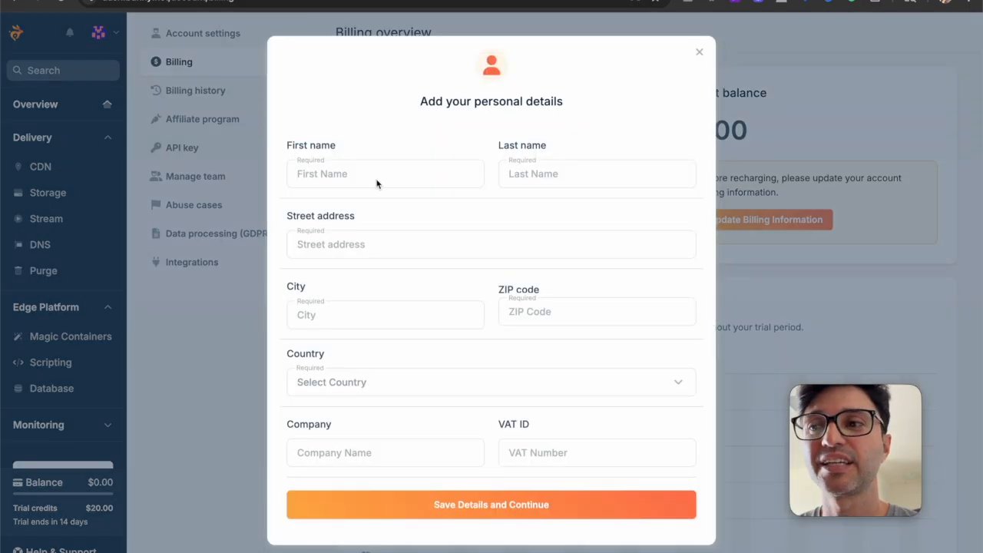
left_click(699, 53)
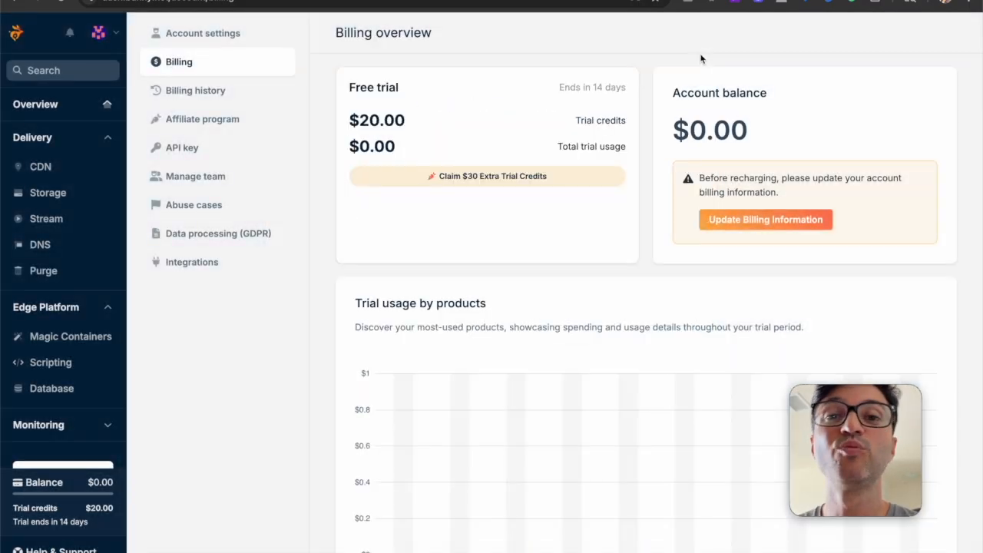